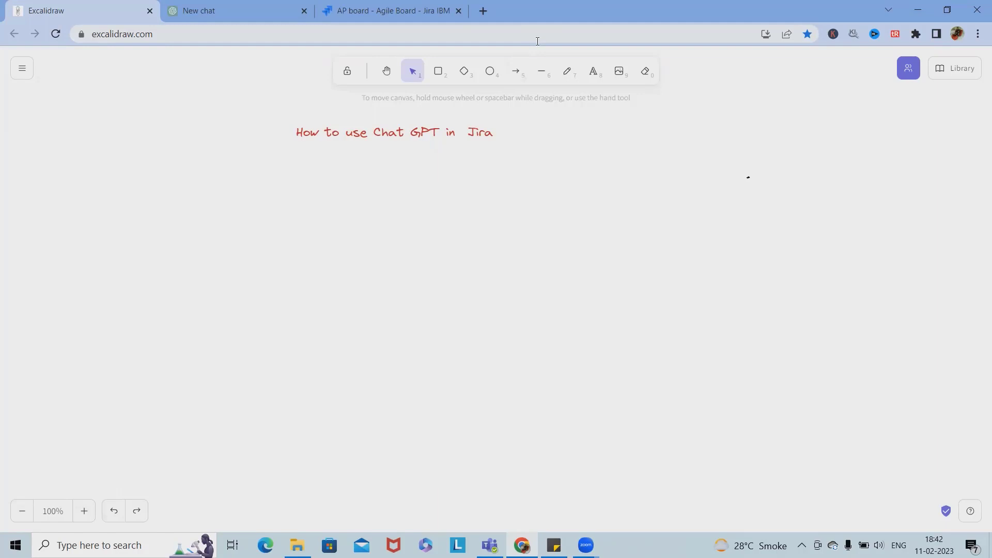
Step: Add PO, SM, Tester and Developer lines beneath the How to use Chat GPT in Jira title
{"action": "left_click", "coordinate": [486, 132]}
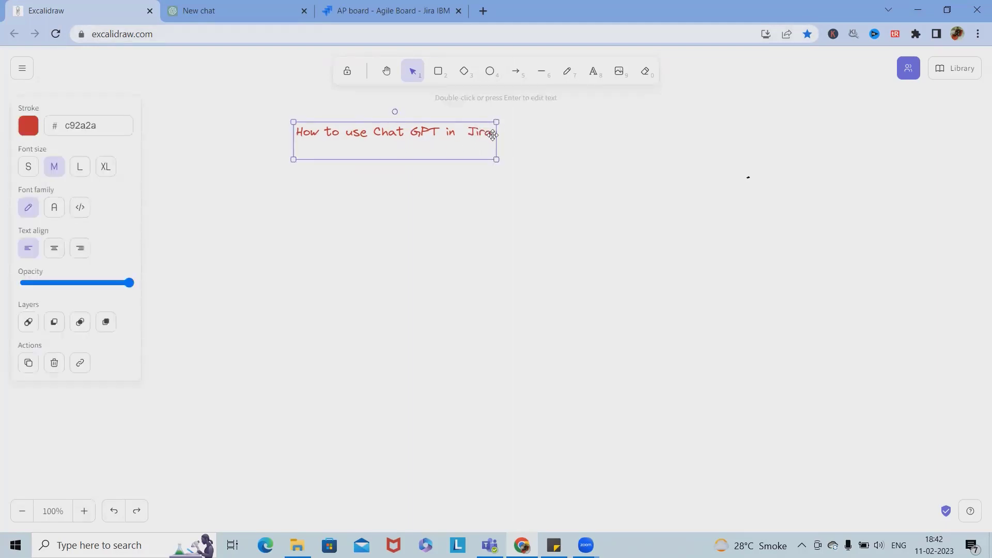
{"action": "double_click", "coordinate": [491, 134]}
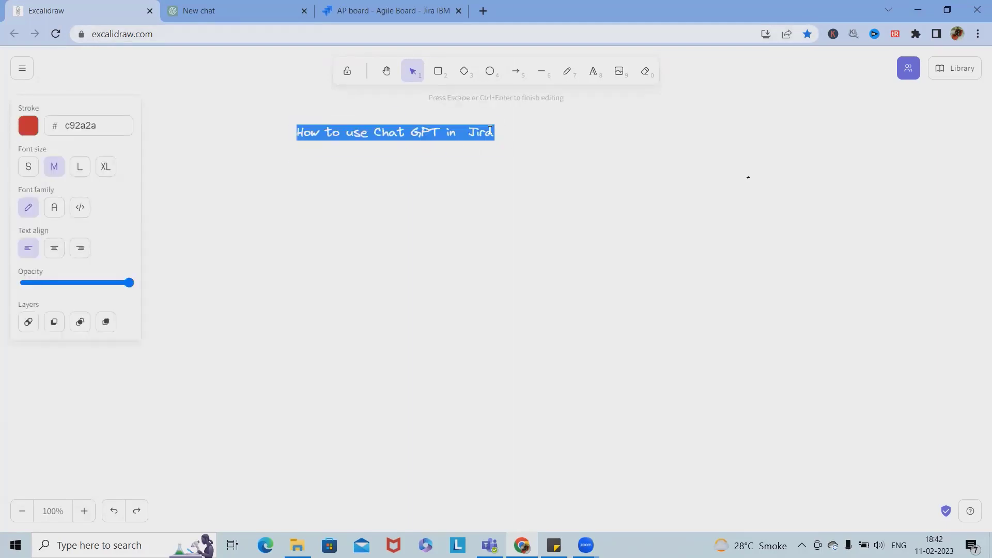
{"action": "left_click", "coordinate": [492, 132]}
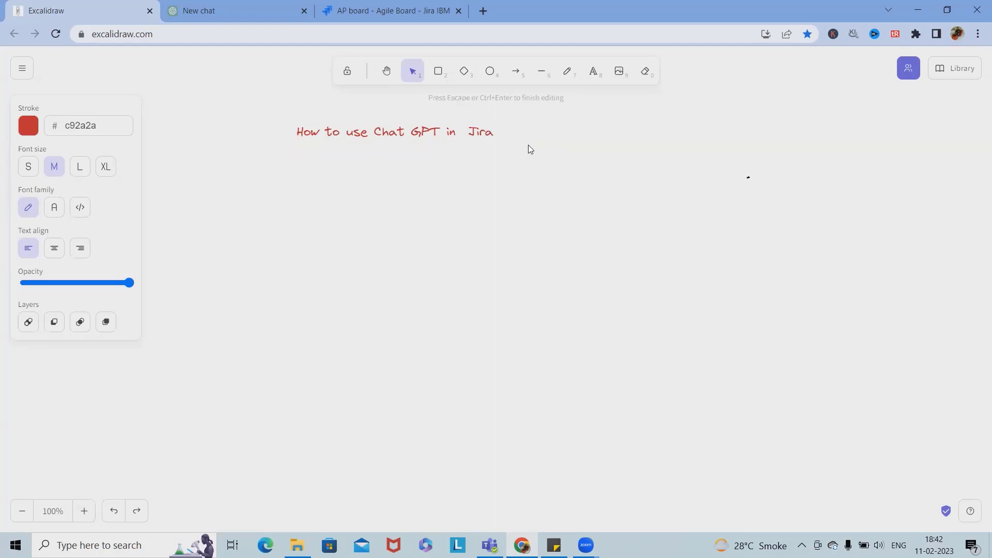
{"action": "type", "text": "PO "}
{"action": "type", "text": "SM "}
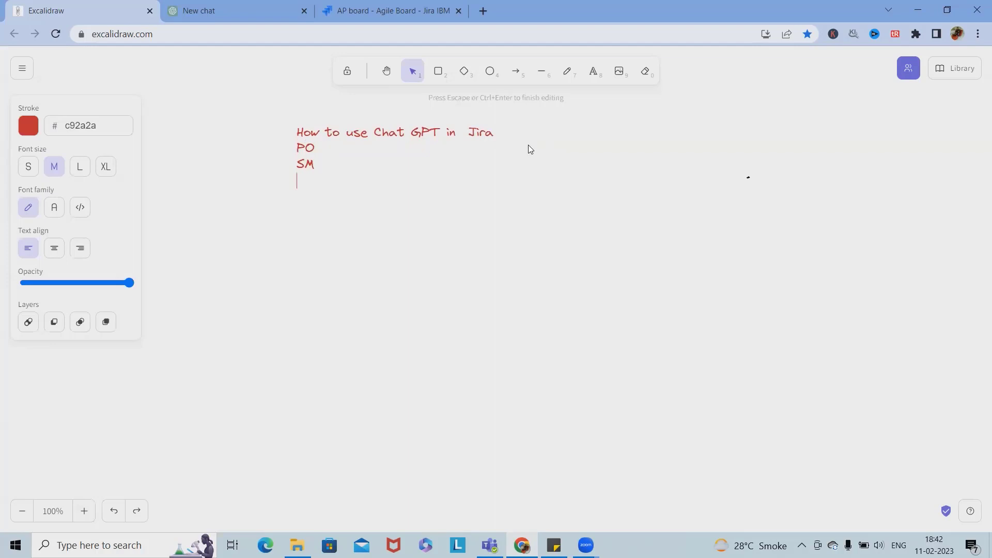
{"action": "type", "text": "Tester"}
{"action": "key", "text": "Return"}
{"action": "type", "text": "DEV"}
{"action": "key", "text": "BackSpace"}
{"action": "key", "text": "BackSpace"}
{"action": "type", "text": "eveloper"}
{"action": "key", "text": "Return"}
Step: Add Devops/Deployment team and BA lines, and extend Tester to 'Tester- UAT/QA'
{"action": "type", "text": "Devops"}
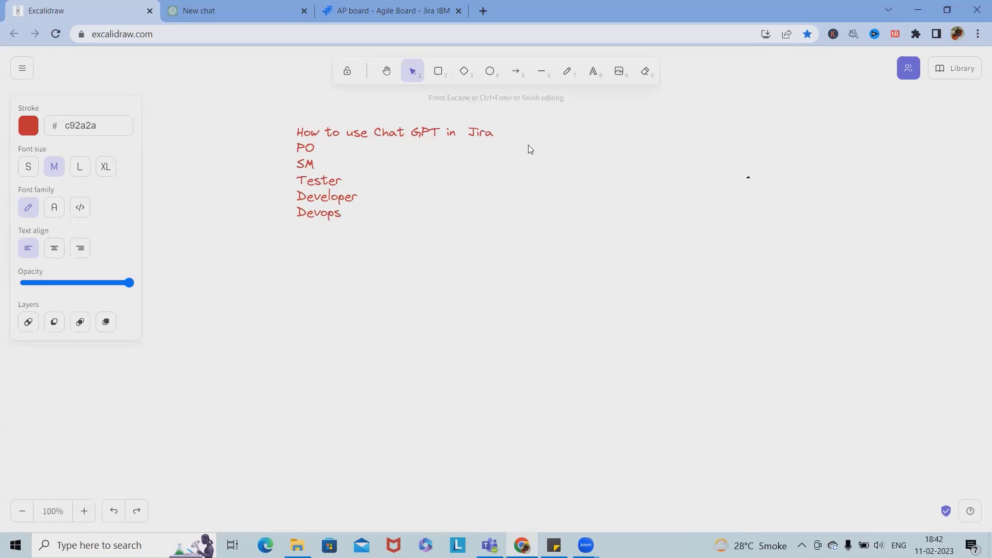
{"action": "type", "text": "/Deployment team"}
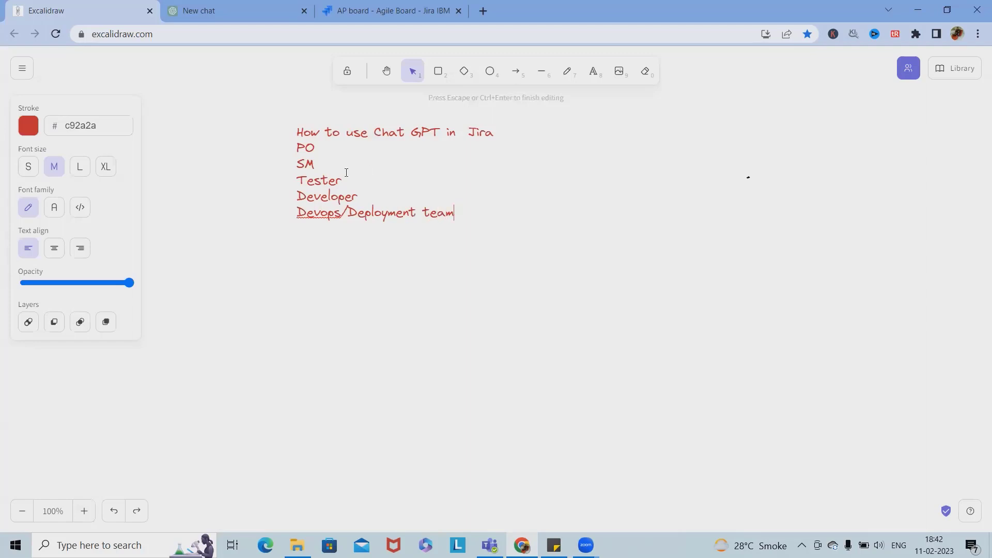
{"action": "left_click", "coordinate": [368, 182]}
{"action": "type", "text": "- UAT/QA"}
{"action": "key", "text": "Return"}
{"action": "type", "text": "BA"}
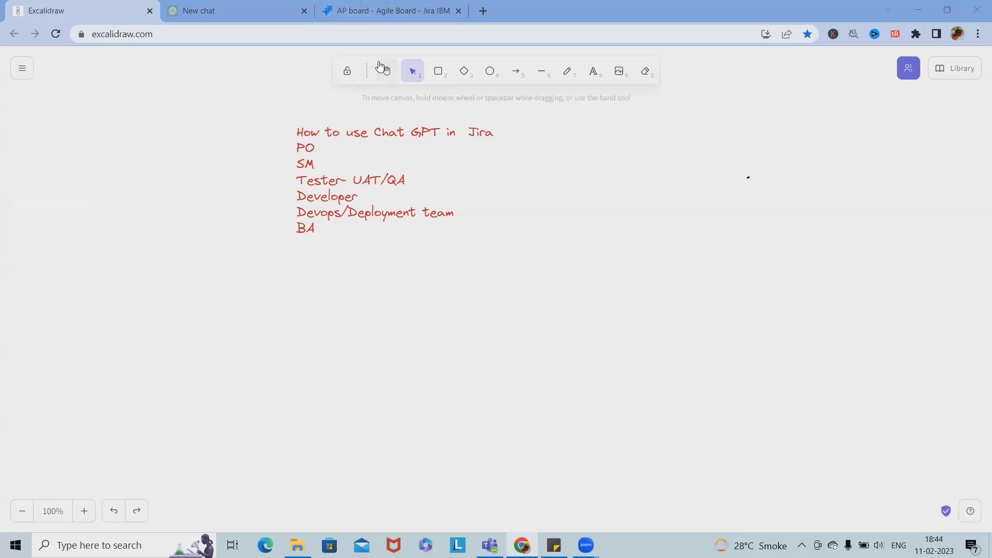
Step: Create a new issue on the Abhaya_Project (AP) board with issue type Story
{"action": "left_click", "coordinate": [347, 19]}
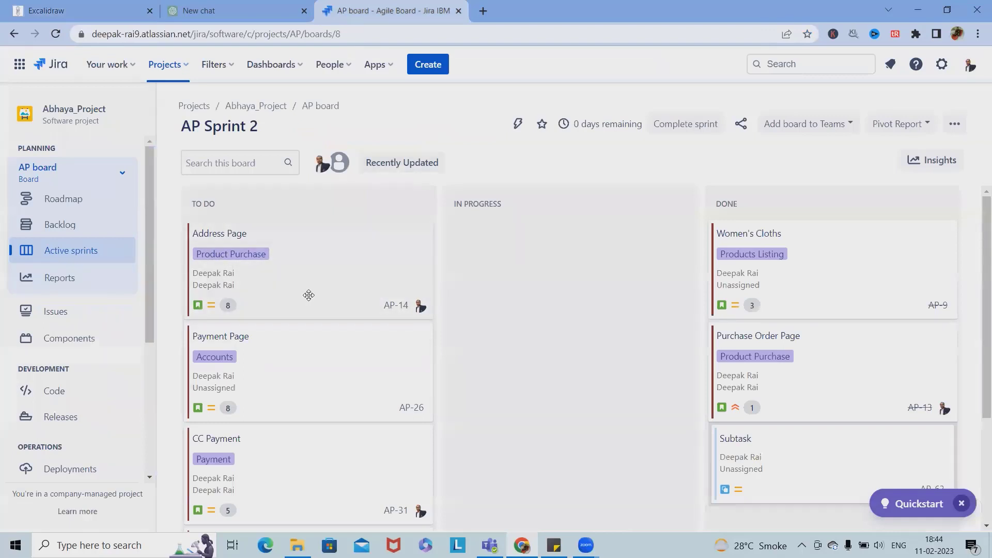
{"action": "left_click", "coordinate": [428, 64]}
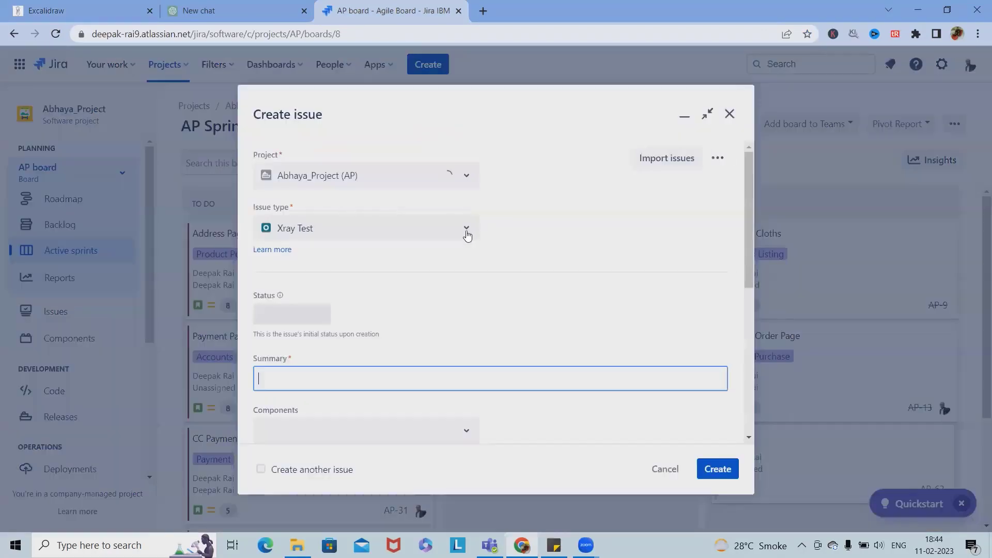
{"action": "left_click", "coordinate": [466, 231]}
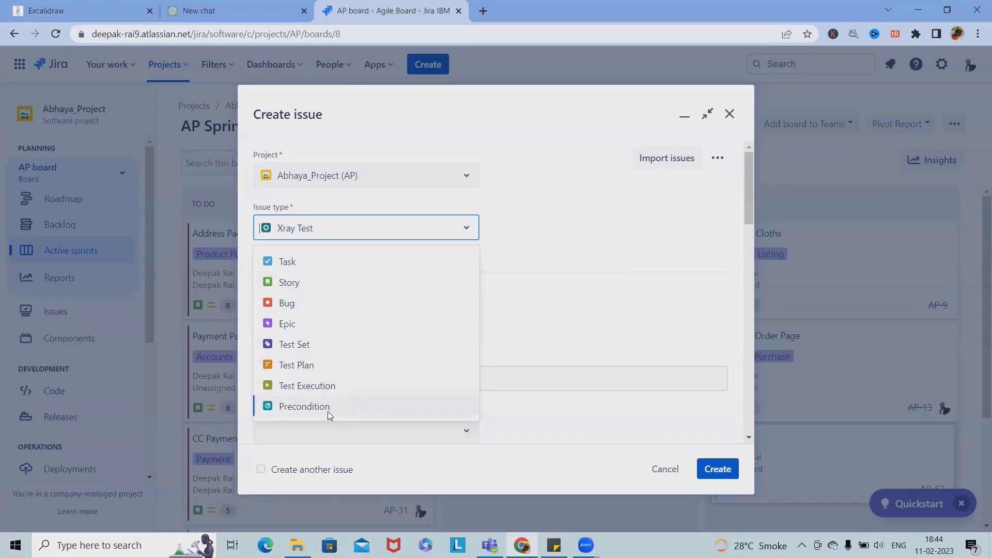
{"action": "left_click", "coordinate": [526, 208]}
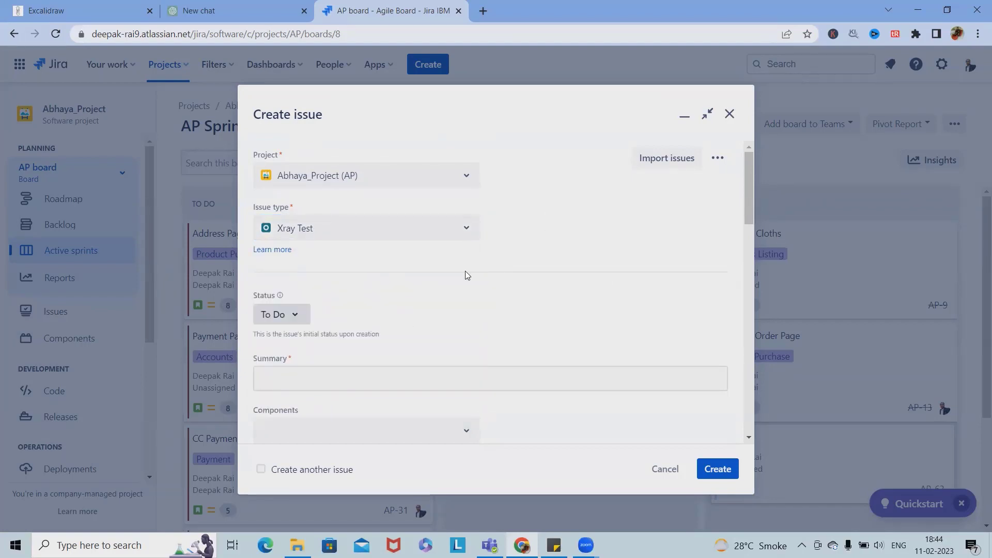
{"action": "left_click", "coordinate": [452, 228]}
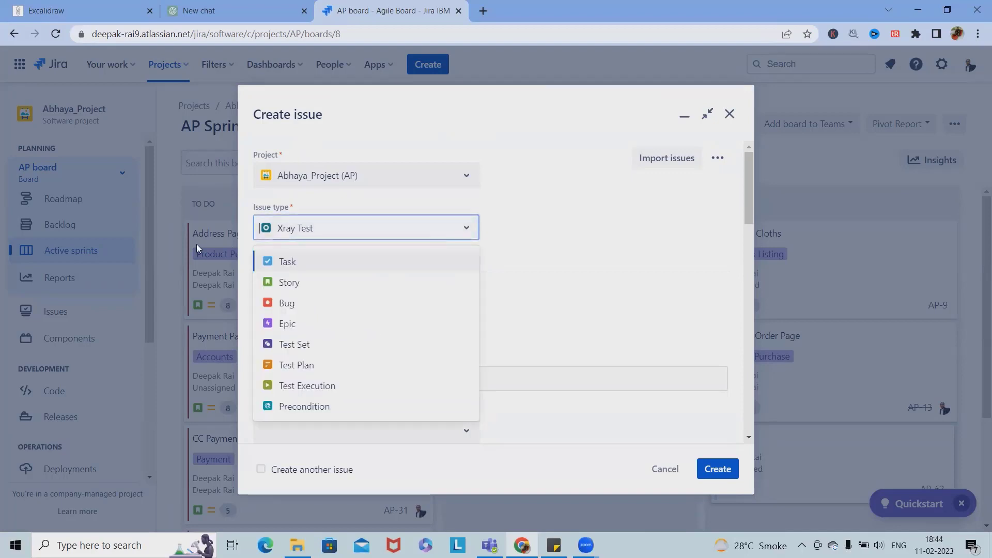
{"action": "left_click", "coordinate": [288, 283]}
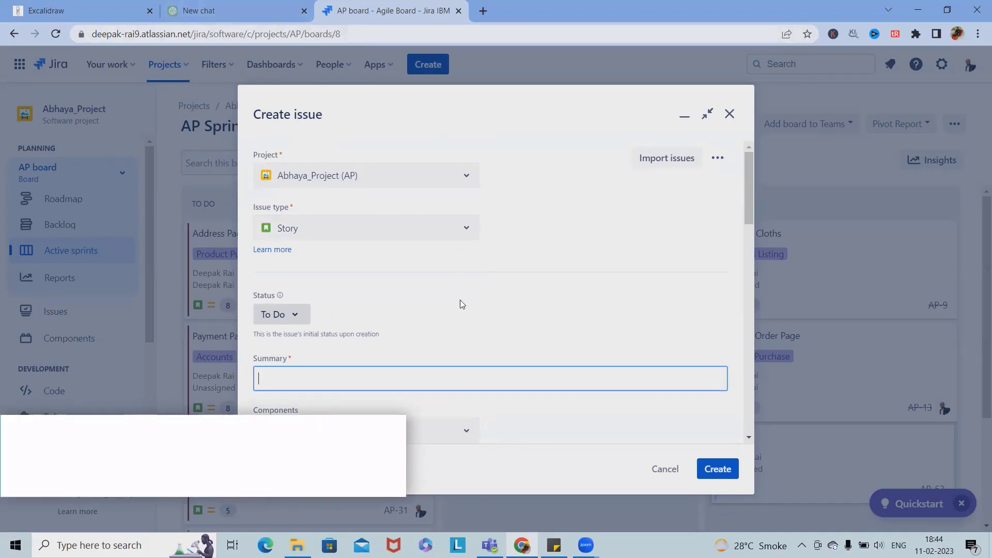
Step: Check the blank ChatGPT chat and the Jira form, then return to the Excalidraw role list
{"action": "left_click", "coordinate": [290, 24]}
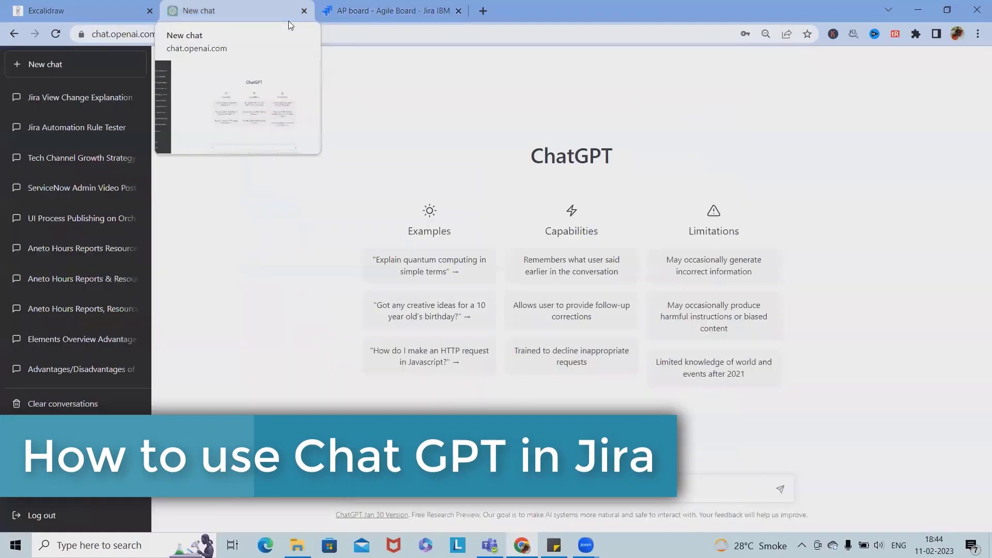
{"action": "left_click", "coordinate": [361, 18]}
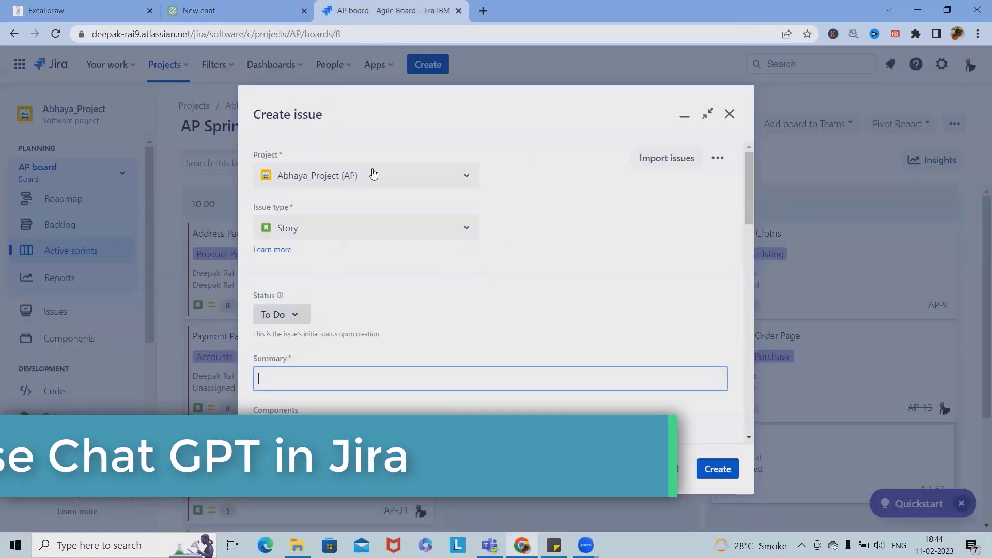
{"action": "key", "text": "ctrl+1"}
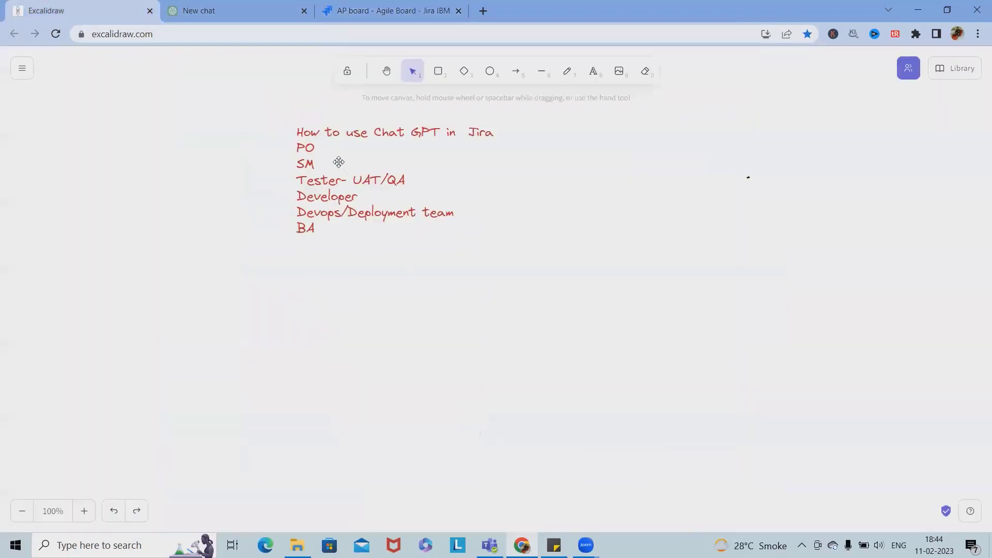
{"action": "left_click", "coordinate": [324, 149]}
{"action": "double_click", "coordinate": [331, 230]}
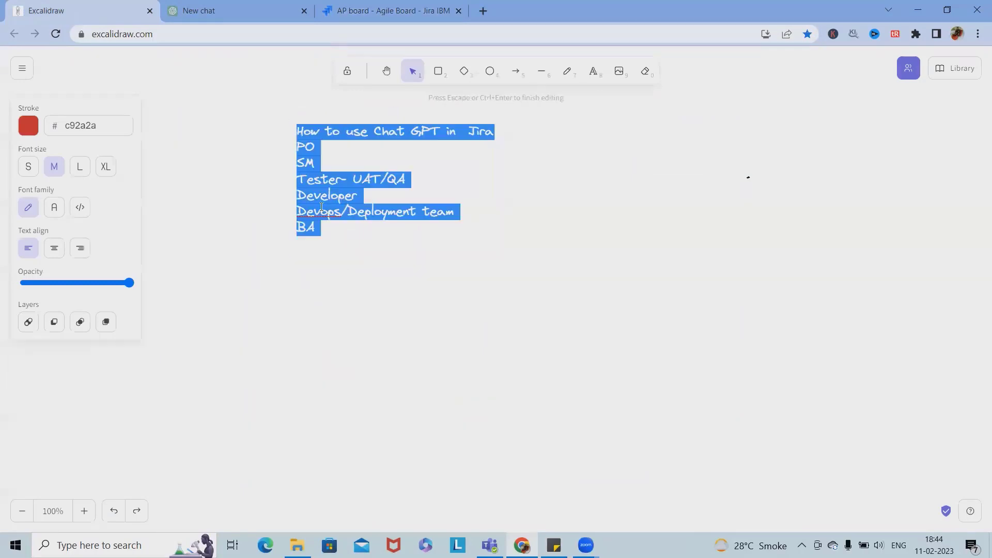
{"action": "key", "text": "Escape"}
{"action": "left_click", "coordinate": [207, 10]}
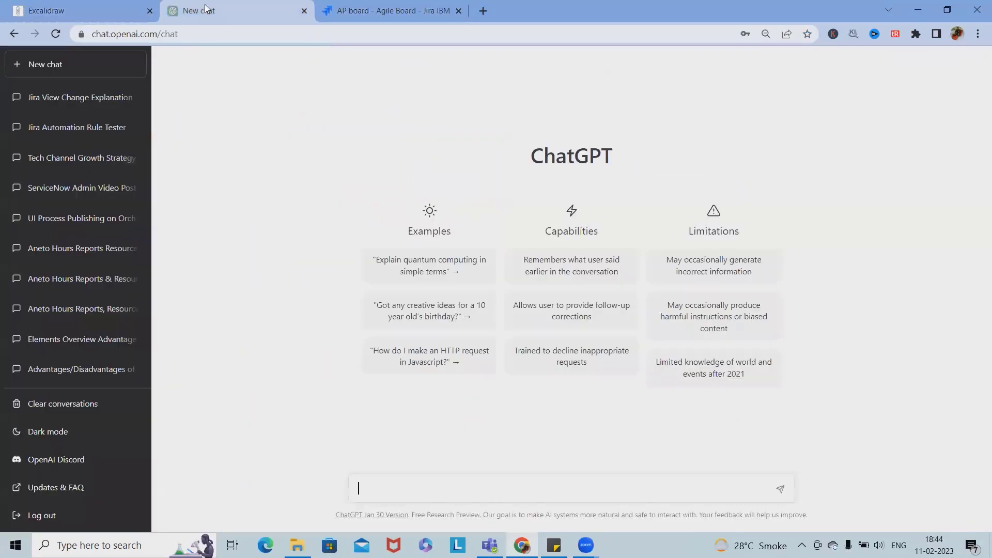
{"action": "left_click", "coordinate": [458, 488]}
{"action": "left_click", "coordinate": [46, 10]}
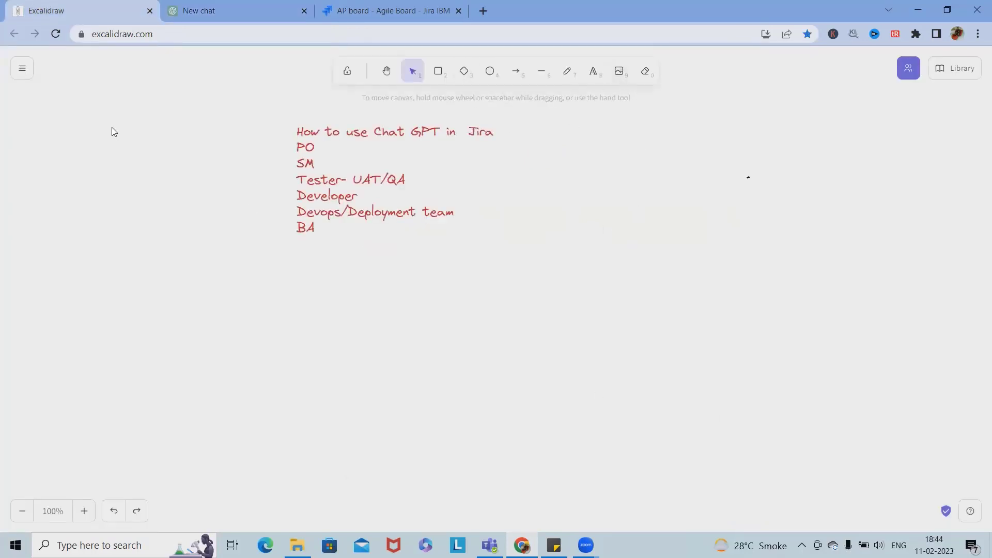
Step: Draw a green rectangle right of the role list labelled 'Whats app'
{"action": "left_click", "coordinate": [438, 73]}
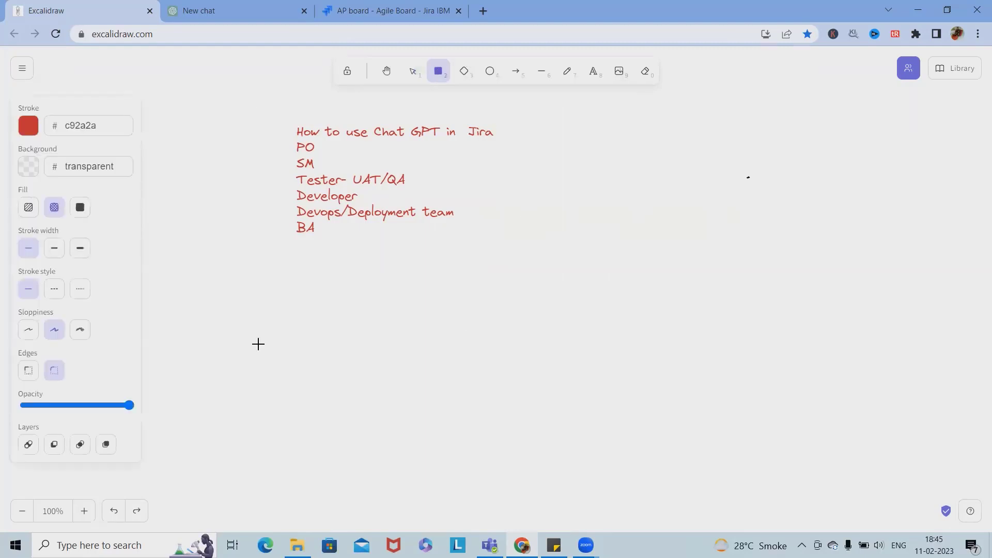
{"action": "left_click", "coordinate": [21, 127]}
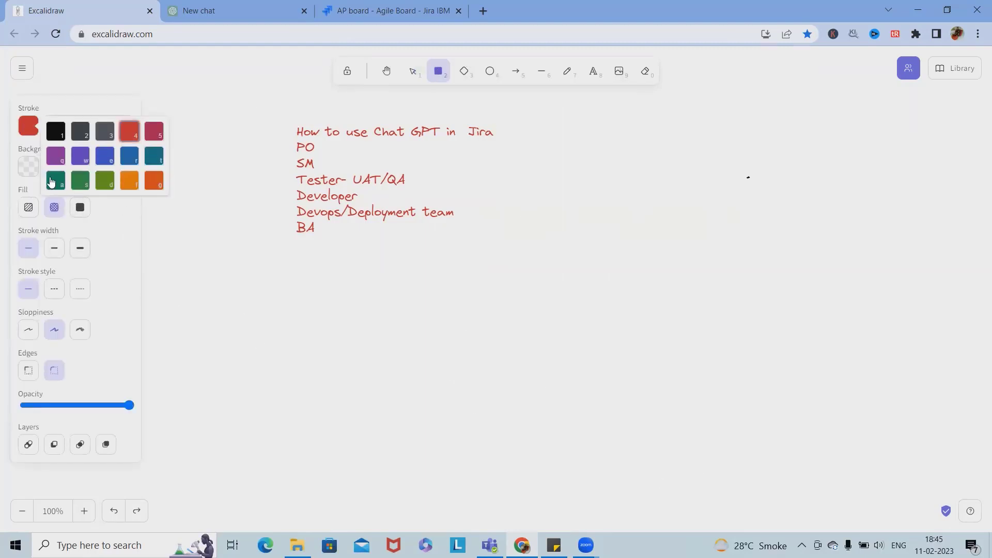
{"action": "left_click", "coordinate": [107, 181]}
{"action": "mouse_move", "coordinate": [557, 211]}
{"action": "left_mouse_down"}
{"action": "mouse_move", "coordinate": [793, 321]}
{"action": "mouse_move", "coordinate": [721, 297]}
{"action": "left_mouse_up"}
{"action": "double_click", "coordinate": [621, 259]}
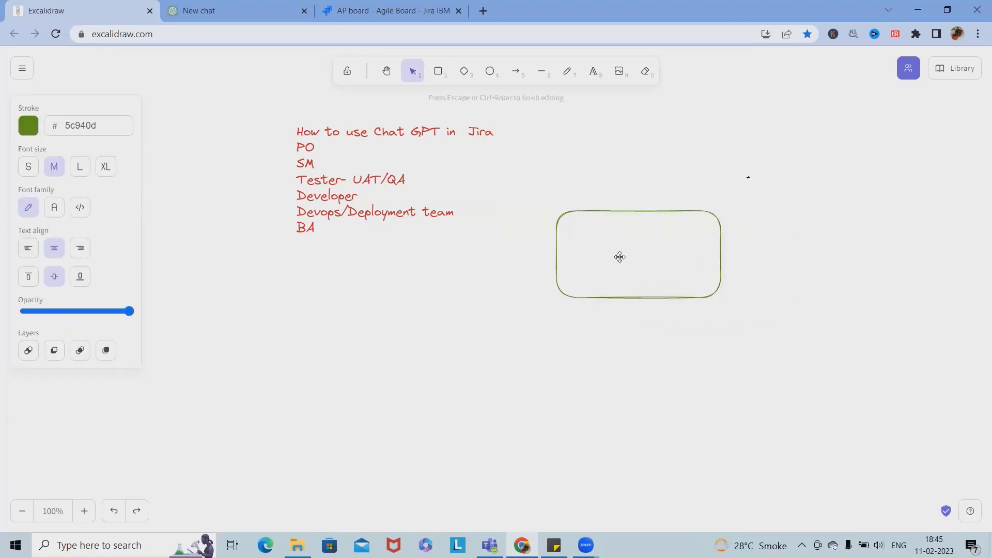
{"action": "type", "text": "Whats app"}
{"action": "left_click", "coordinate": [838, 359]}
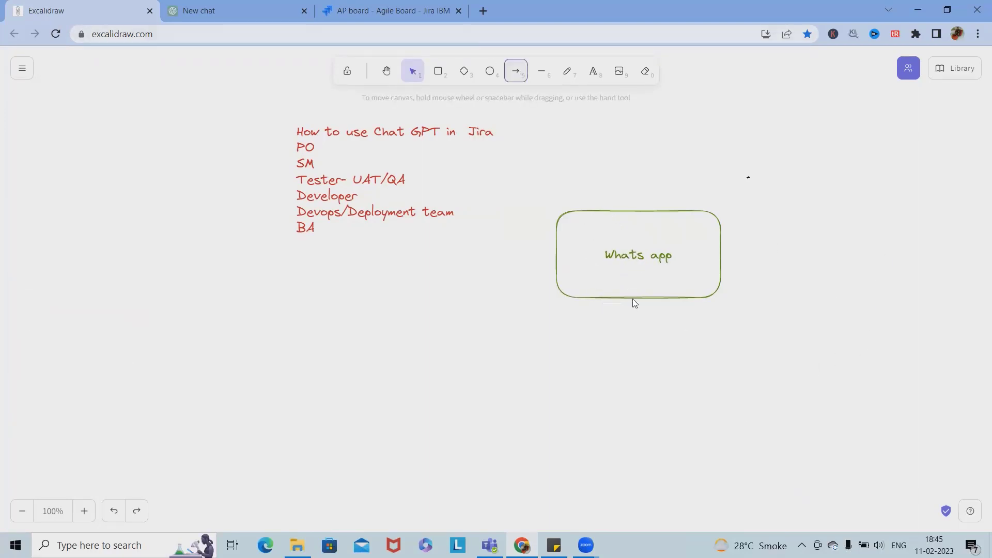
Step: Draw an arrow down-left from the box, labelled 'Userstory/Epic/Task/Subtask'
{"action": "left_click", "coordinate": [515, 73]}
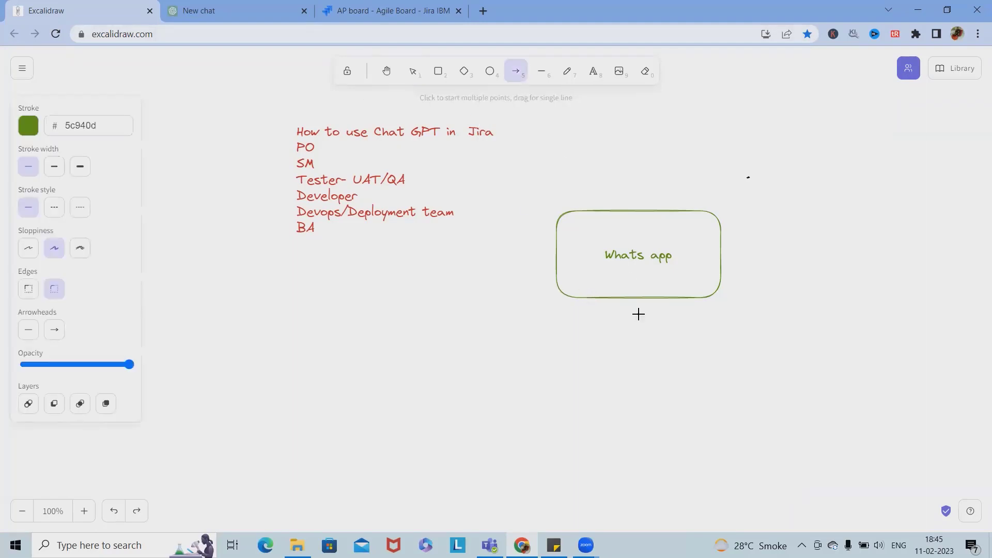
{"action": "left_click_drag", "start_coordinate": [594, 299], "coordinate": [563, 354]}
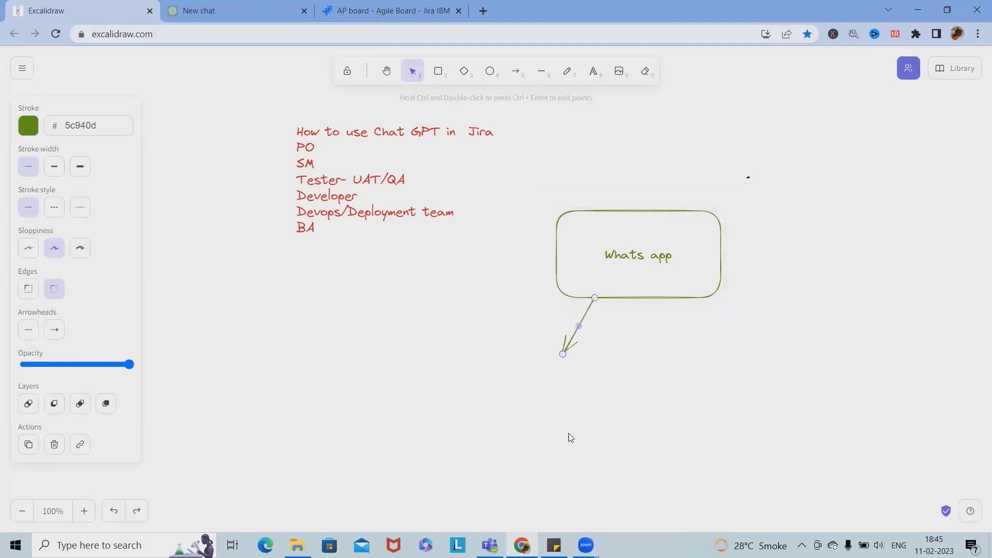
{"action": "left_click", "coordinate": [526, 387]}
{"action": "left_click", "coordinate": [592, 72]}
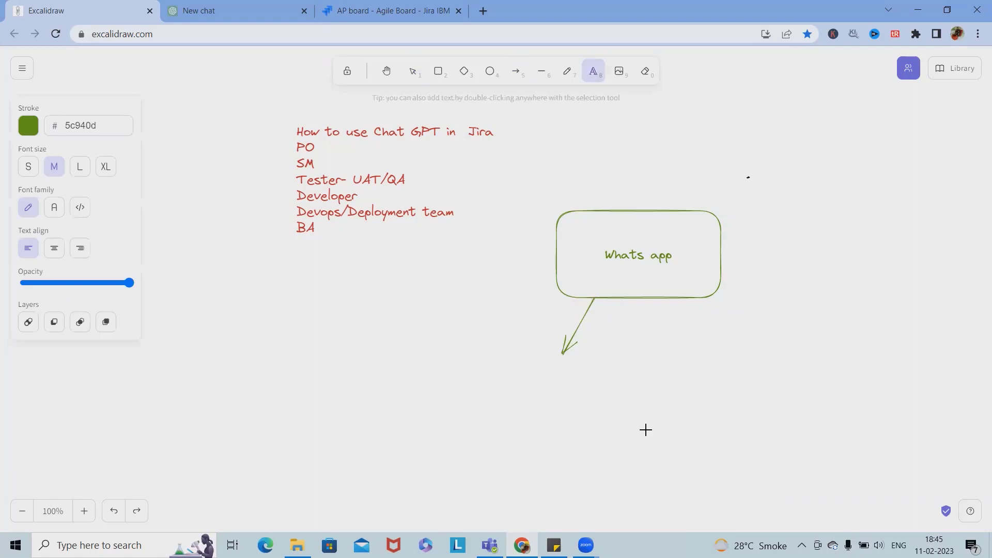
{"action": "left_click", "coordinate": [535, 373]}
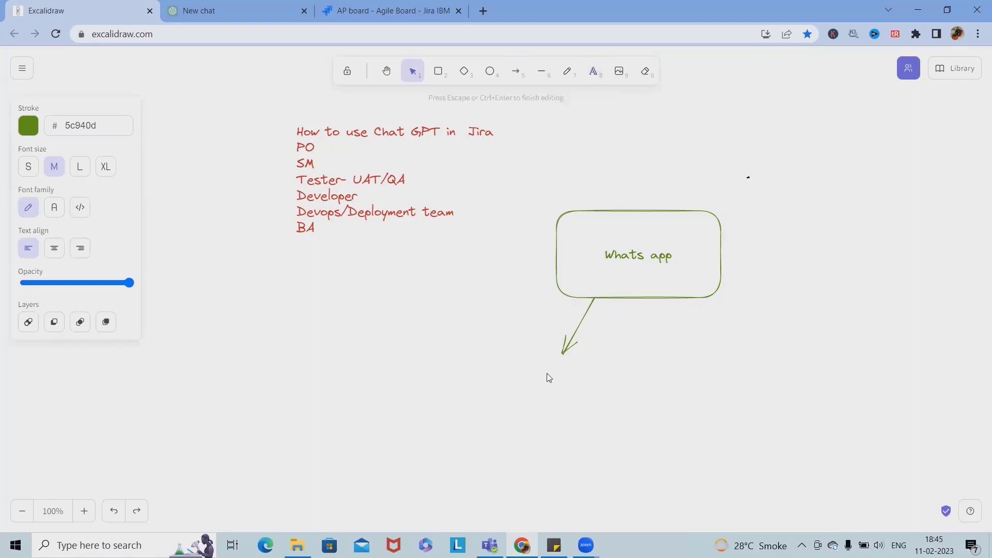
{"action": "type", "text": "Userstory/Epic/Task"}
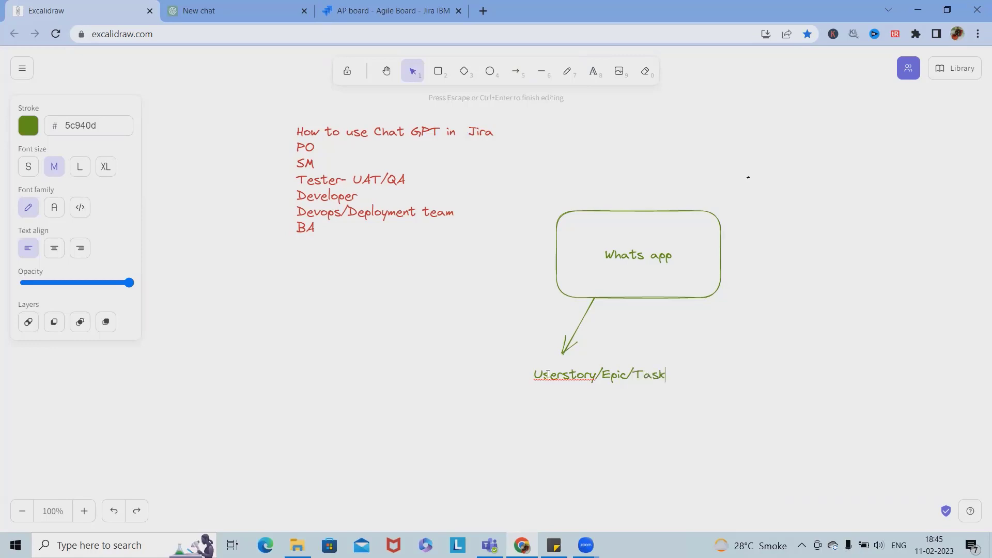
{"action": "type", "text": "/Subtask"}
Step: Draw a down-right arrow from the Whats app box with the label 'Test cases and scenario/Defect'
{"action": "left_click", "coordinate": [516, 72]}
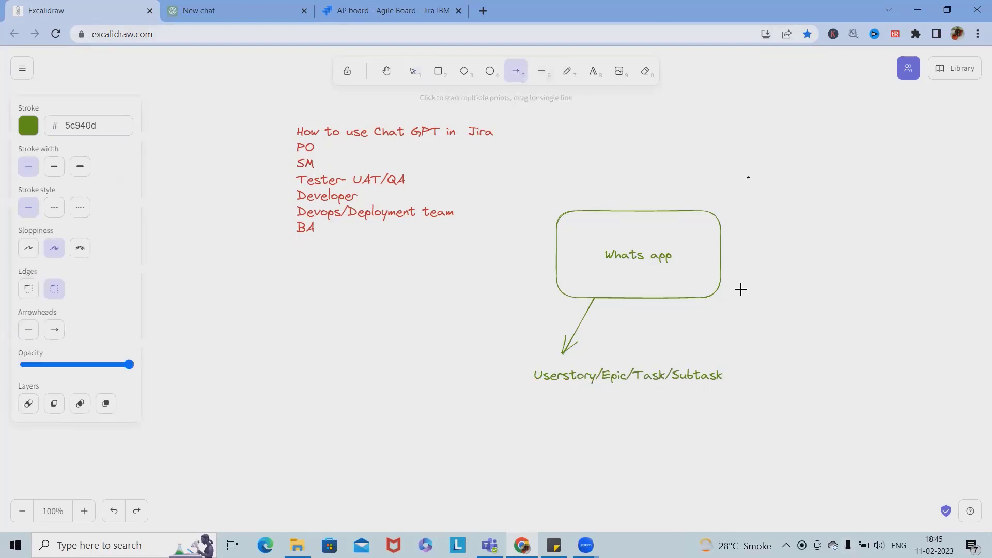
{"action": "left_click_drag", "start_coordinate": [726, 275], "coordinate": [815, 344]}
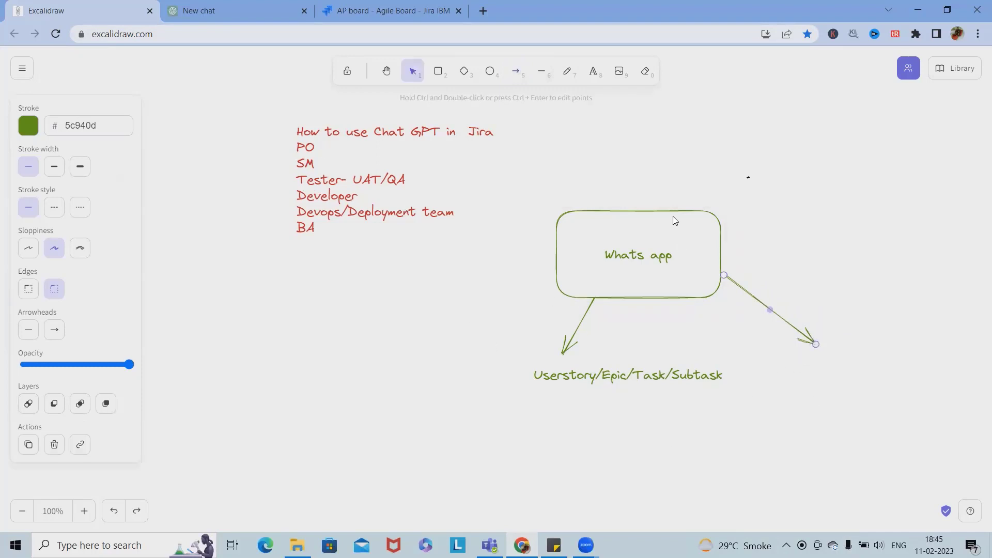
{"action": "left_click", "coordinate": [593, 73]}
{"action": "left_click", "coordinate": [764, 344]}
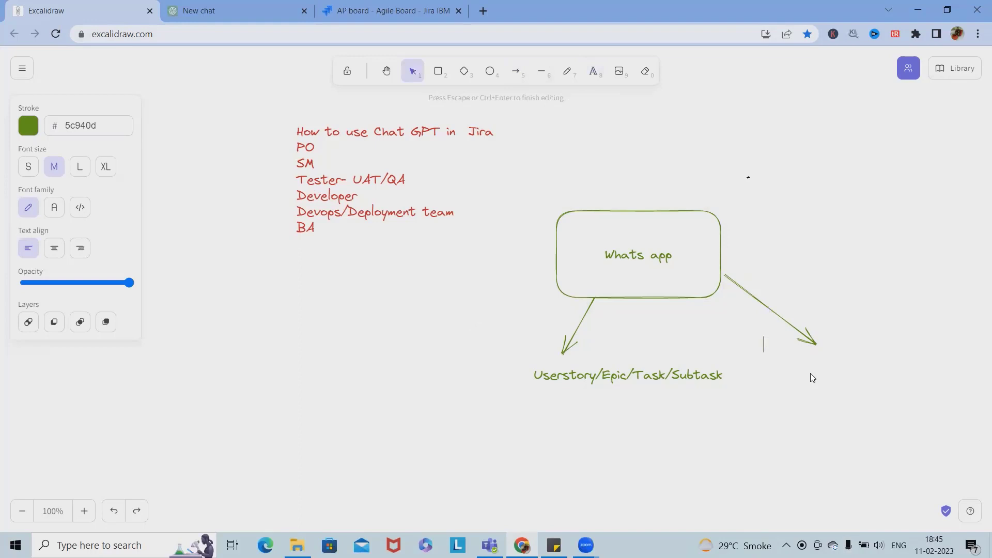
{"action": "type", "text": "Test cases and scen"}
{"action": "key", "text": "BackSpace"}
{"action": "key", "text": "BackSpace"}
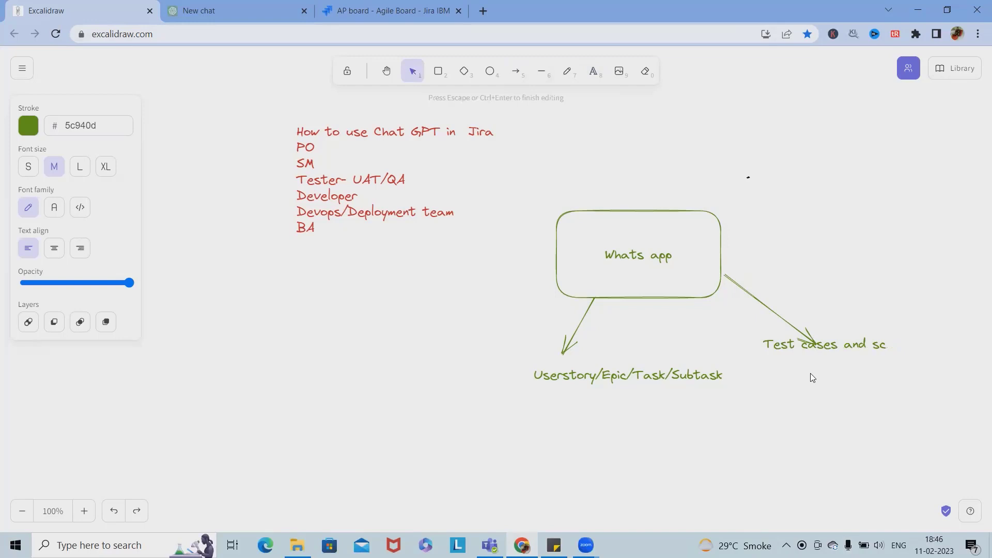
{"action": "type", "text": "enario/Defect"}
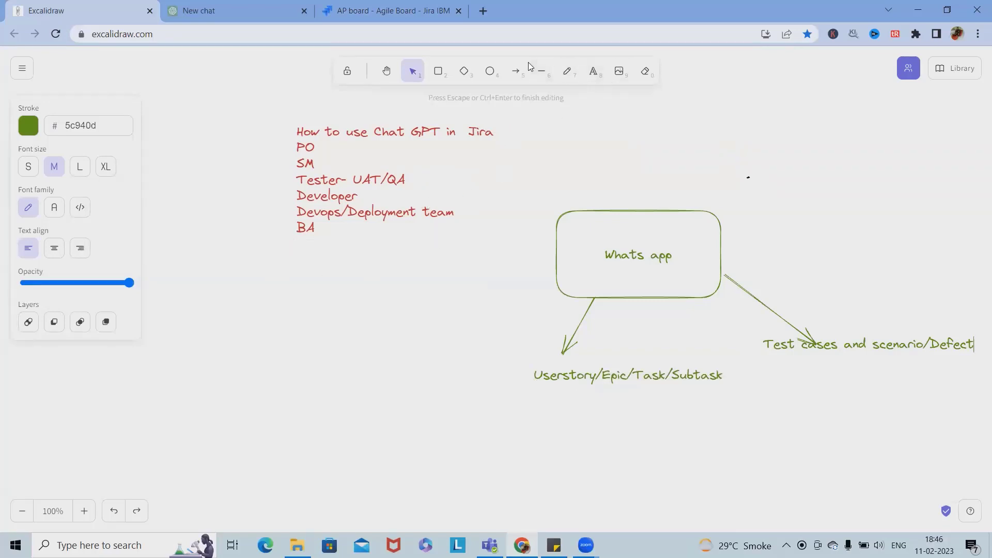
Step: Add an up-right arrow labelled 'Unit test cases', then a down-left arrow from the box's left side
{"action": "left_click", "coordinate": [516, 70]}
{"action": "left_click_drag", "start_coordinate": [721, 229], "coordinate": [831, 184]}
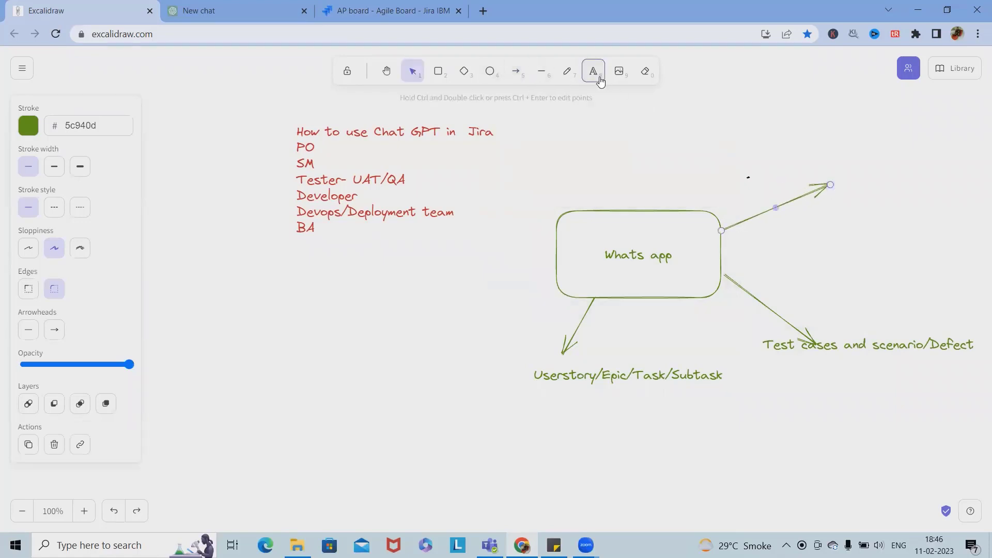
{"action": "left_click", "coordinate": [599, 77]}
{"action": "left_click", "coordinate": [854, 178]}
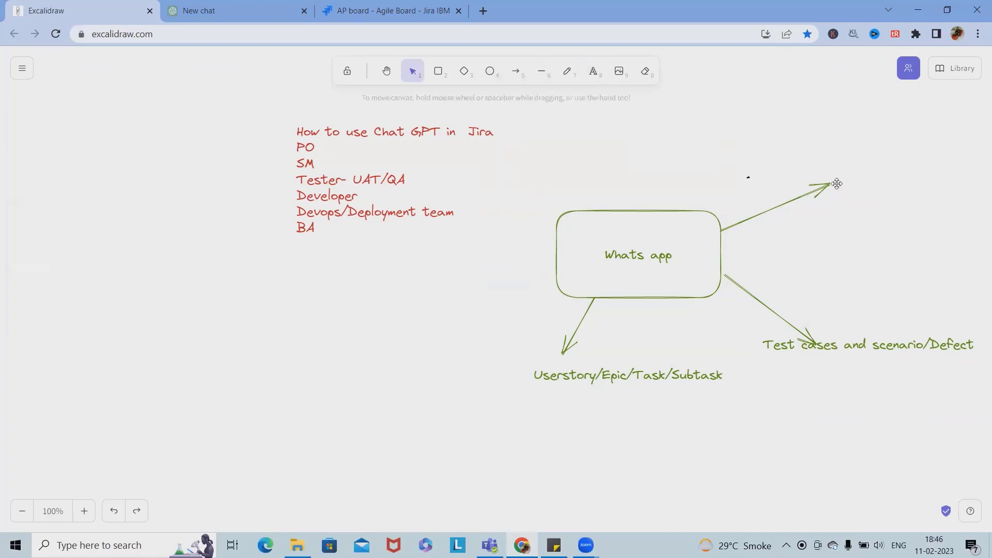
{"action": "type", "text": "Unit test cases"}
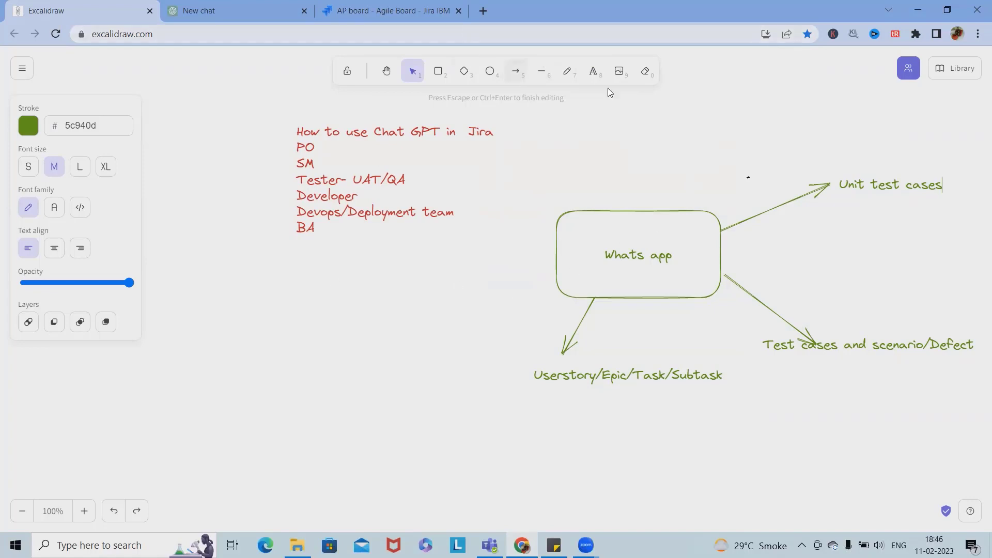
{"action": "left_click", "coordinate": [516, 72]}
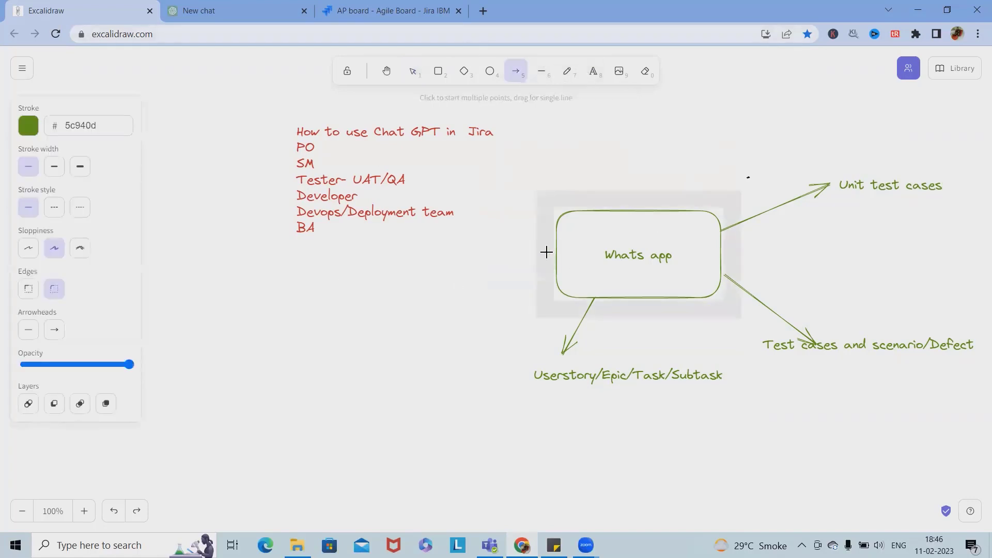
{"action": "left_click_drag", "start_coordinate": [556, 236], "coordinate": [468, 292]}
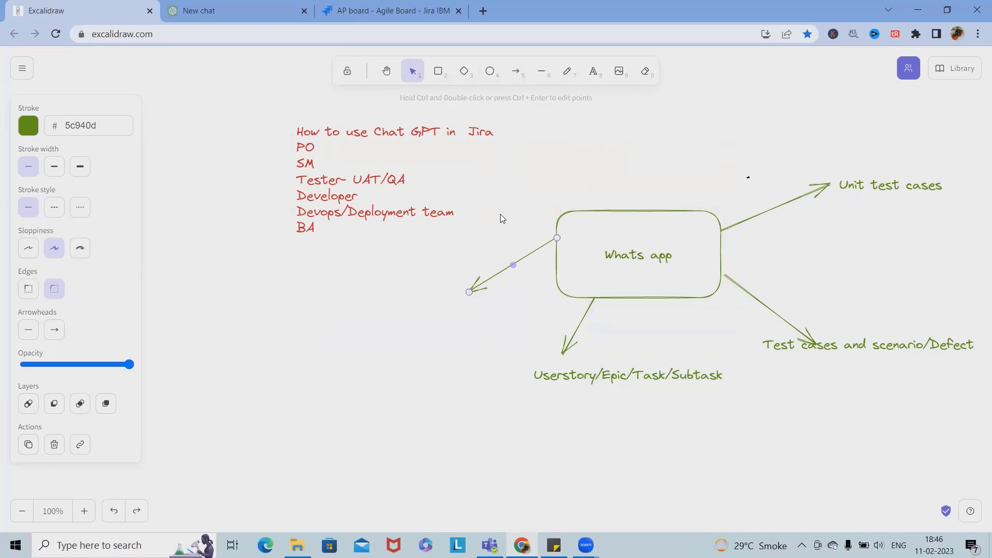
{"action": "left_click", "coordinate": [487, 335]}
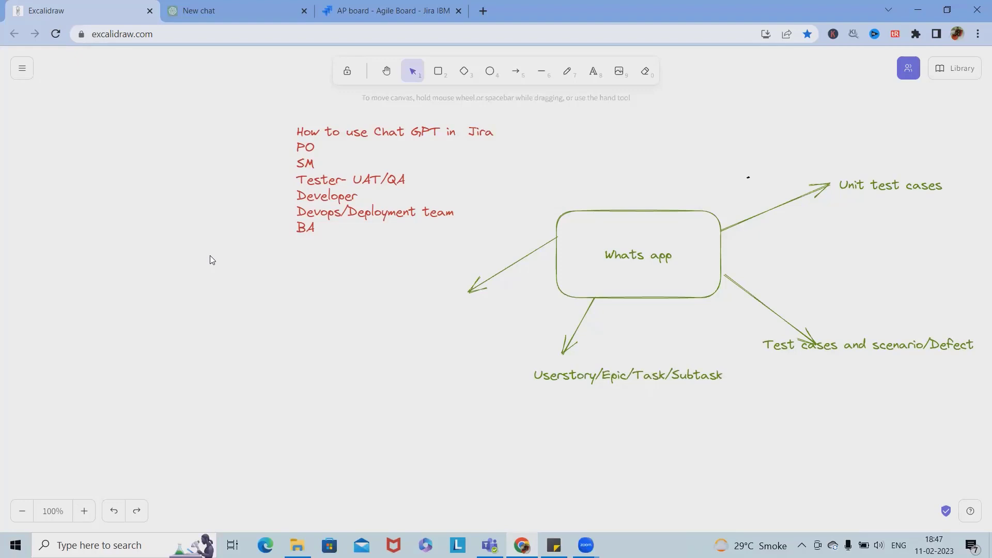
Step: Close the Jira Create issue dialog and go back to the blank ChatGPT chat
{"action": "left_click", "coordinate": [223, 8]}
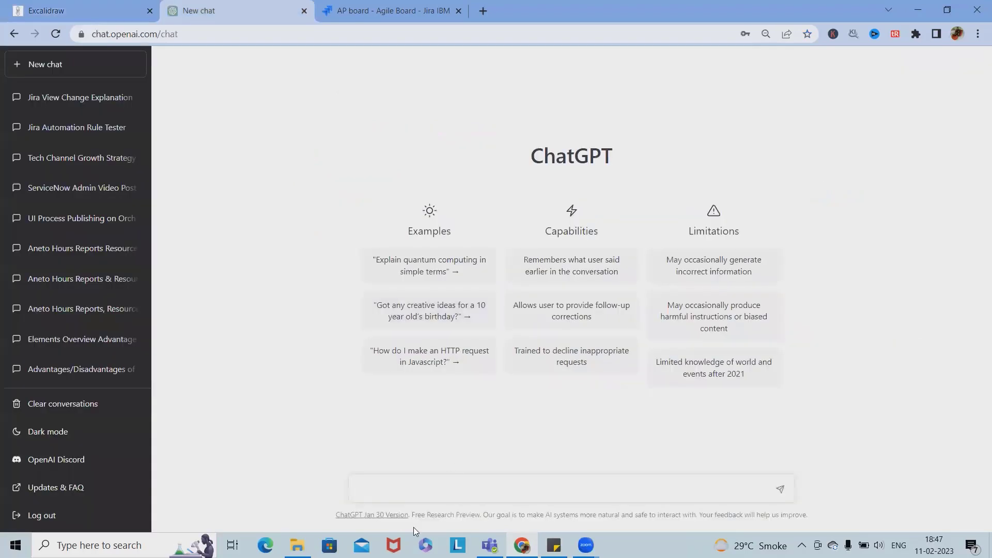
{"action": "left_click", "coordinate": [351, 18]}
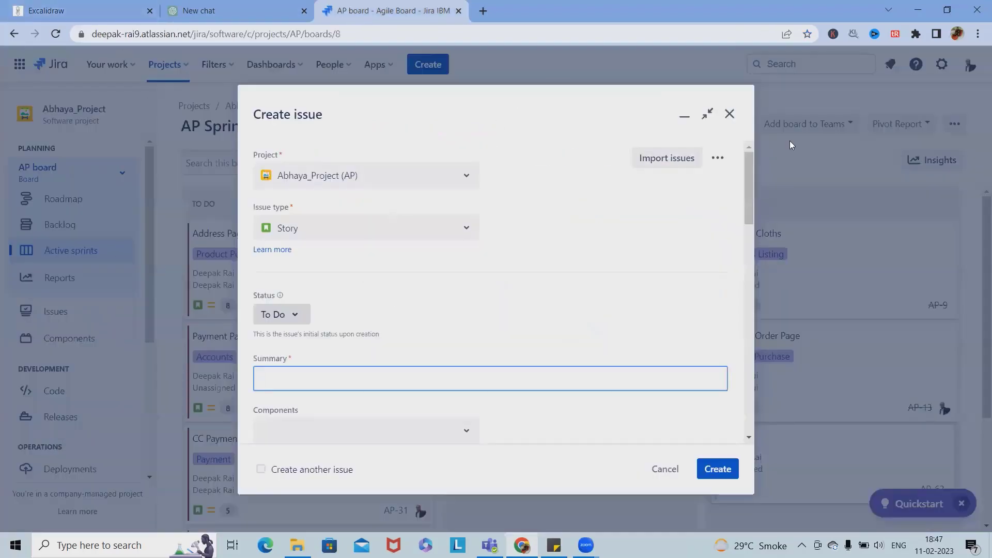
{"action": "left_click", "coordinate": [730, 114]}
{"action": "left_click", "coordinate": [64, 8]}
{"action": "left_click", "coordinate": [224, 9]}
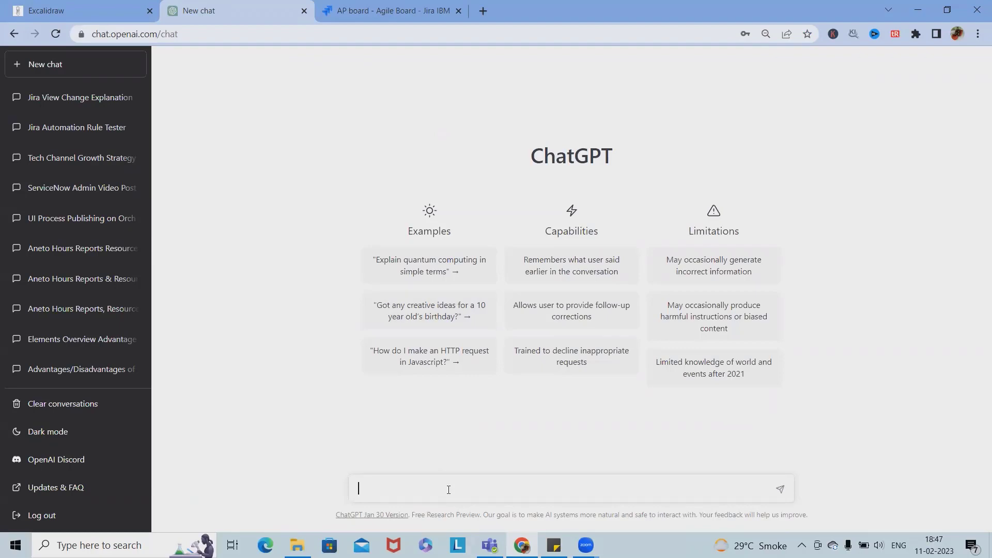
Step: Ask ChatGPT 'Test cases for Whats app video calling', then go back to the Excalidraw mind map
{"action": "type", "text": "Test cases for V"}
{"action": "key", "text": "BackSpace"}
{"action": "type", "text": "Whats app video "}
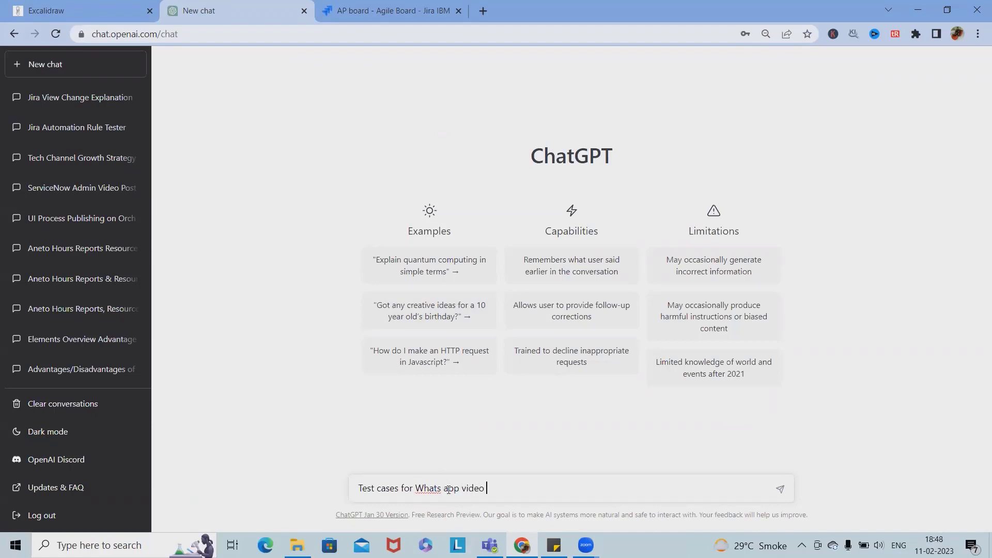
{"action": "type", "text": "calling"}
{"action": "key", "text": "Return"}
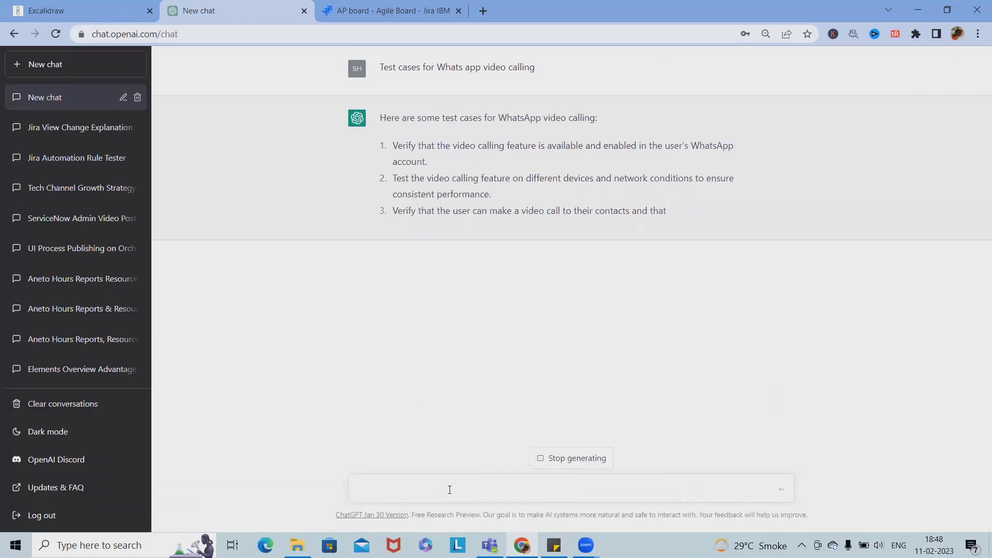
{"action": "left_click", "coordinate": [78, 8]}
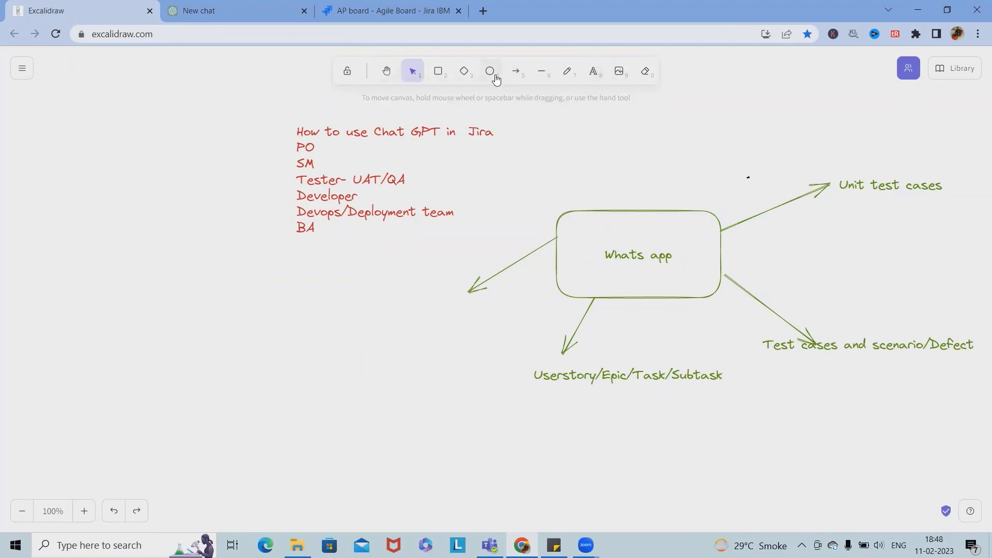
Step: Recolour the 'Test cases and scenario/Defect' label red and clear the selection
{"action": "left_click", "coordinate": [841, 348]}
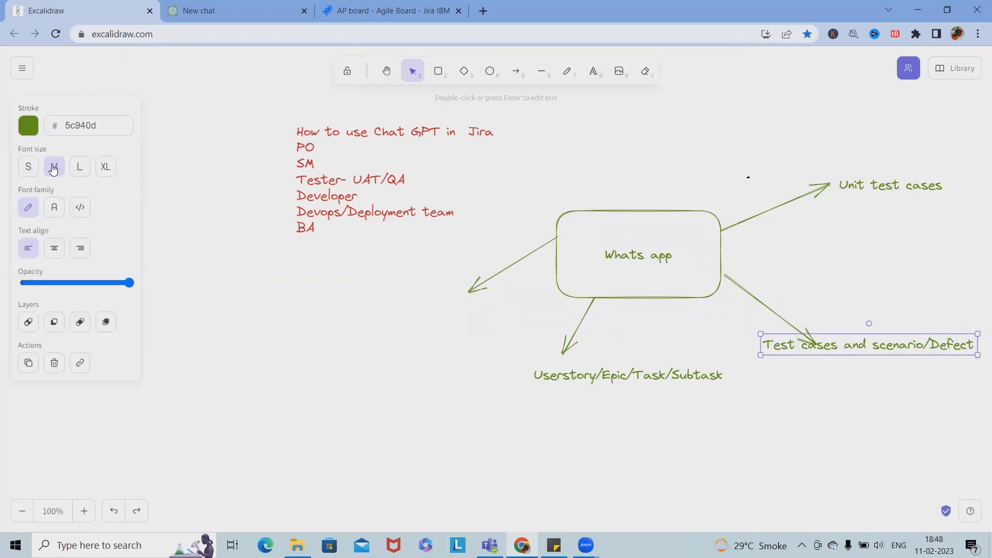
{"action": "left_click", "coordinate": [31, 131]}
{"action": "left_click", "coordinate": [130, 133]}
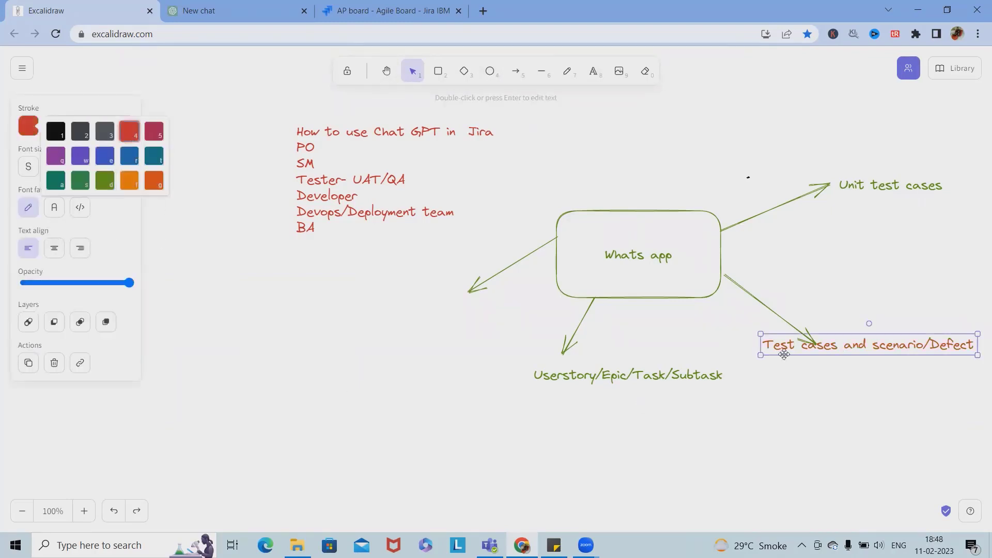
{"action": "left_click", "coordinate": [798, 377]}
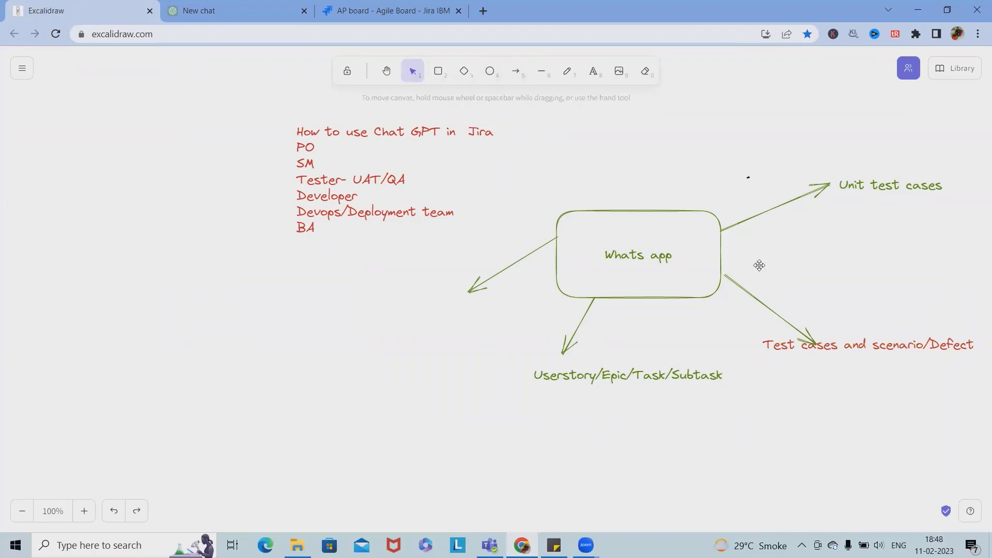
{"action": "left_click", "coordinate": [809, 347]}
{"action": "left_click_drag", "start_coordinate": [801, 372], "coordinate": [861, 330]}
Step: Glance at the Jira AP Sprint 2 board, then view ChatGPT's WhatsApp video calling test cases
{"action": "left_click", "coordinate": [568, 72]}
{"action": "left_click", "coordinate": [388, 11]}
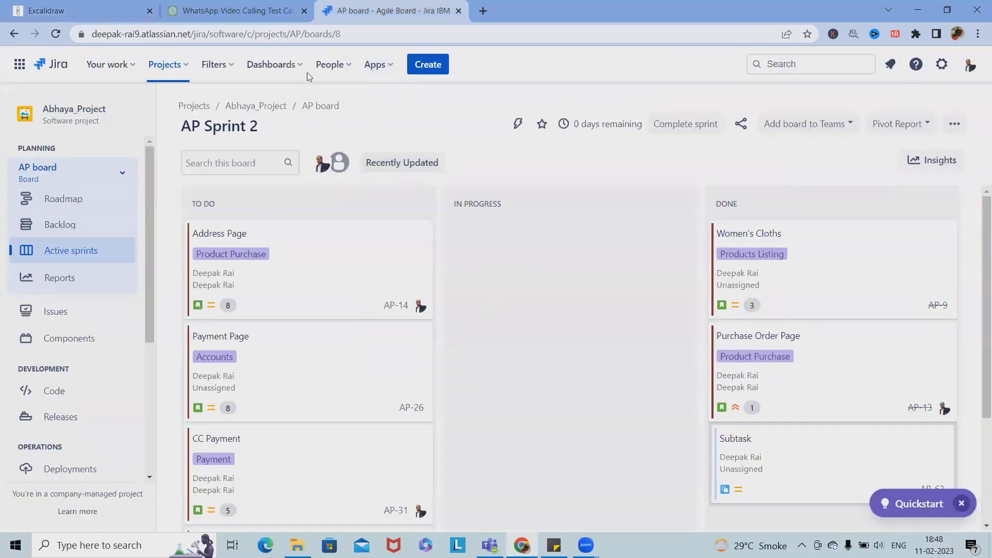
{"action": "left_click", "coordinate": [220, 7]}
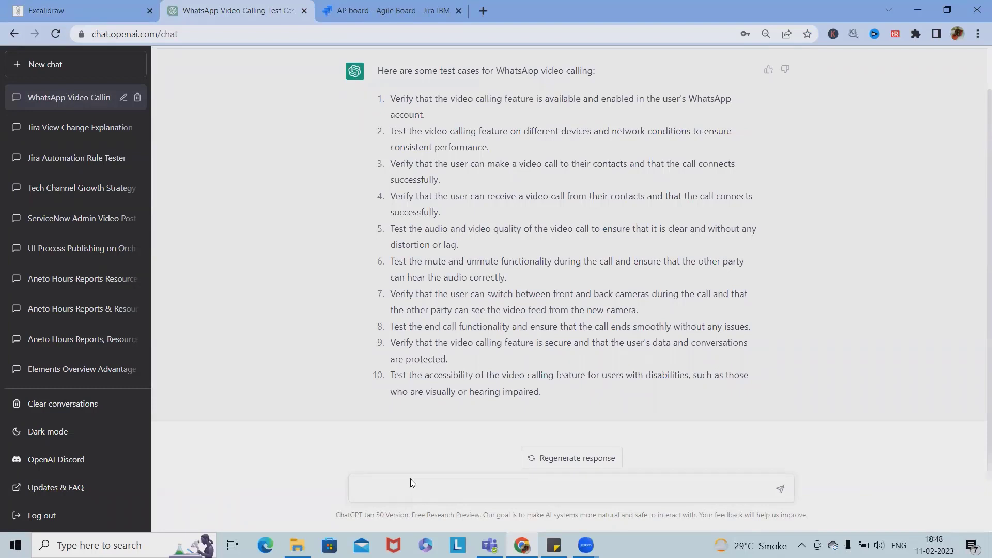
Step: Ask ChatGPT: 'Write defect steps for video calling is not working'
{"action": "key", "text": "shift"}
{"action": "key", "text": "shift"}
{"action": "key", "text": "shift"}
{"action": "key", "text": "shift"}
{"action": "key", "text": "shift"}
{"action": "key", "text": "Escape"}
{"action": "type", "text": "Write defect steps for video calling is "}
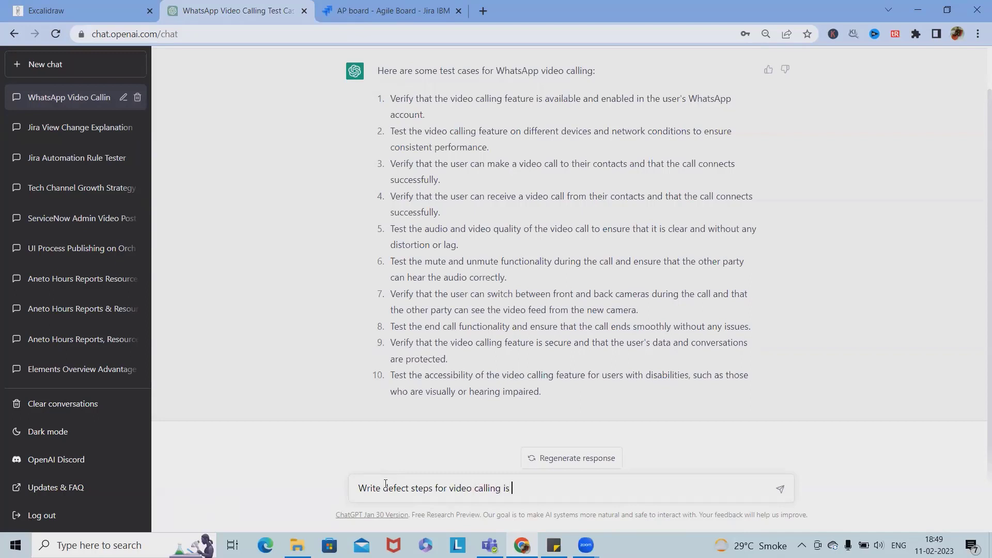
{"action": "type", "text": "not working"}
{"action": "key", "text": "Return"}
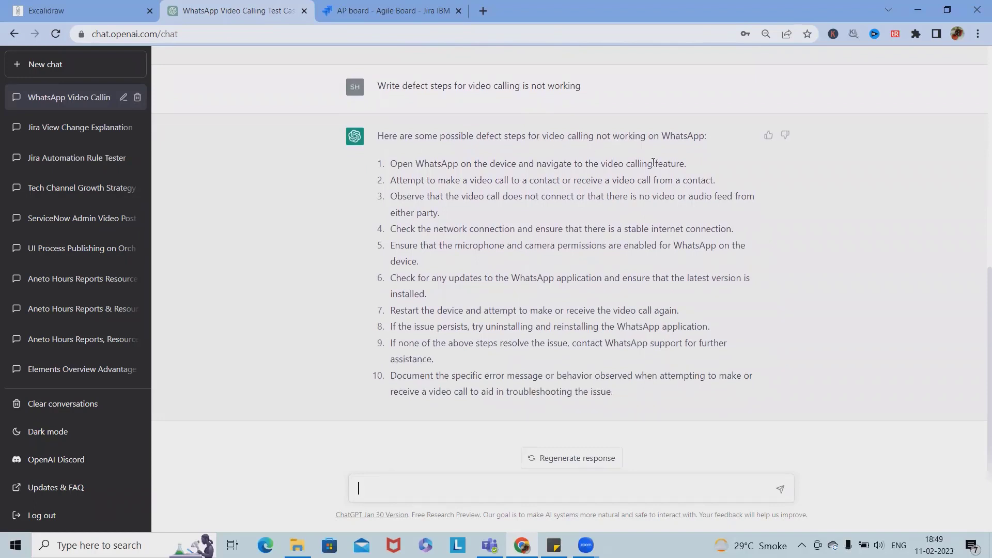
Step: Select the ten defect steps in the reply and glance at the mind map before returning
{"action": "left_click_drag", "start_coordinate": [390, 163], "coordinate": [695, 375]}
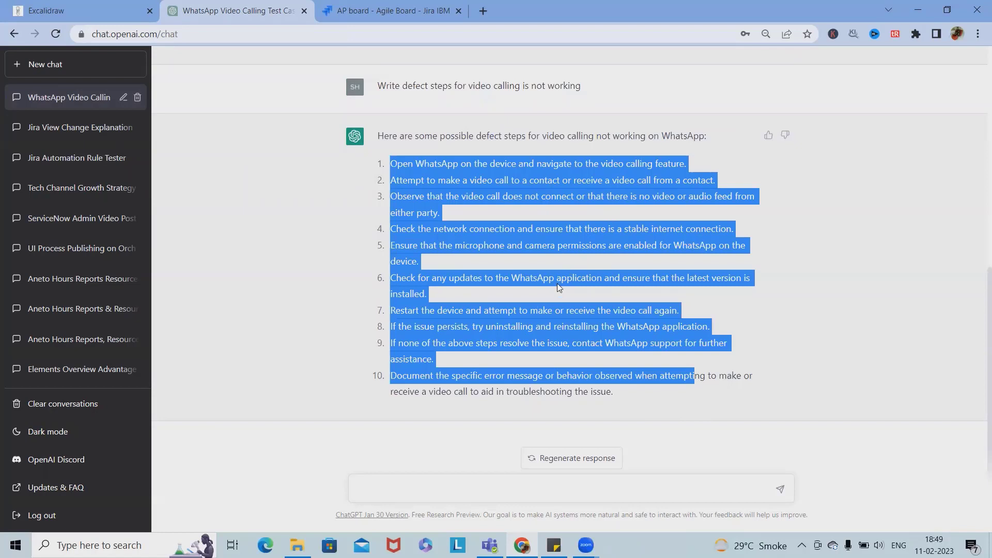
{"action": "key", "text": "ctrl+shift+Tab"}
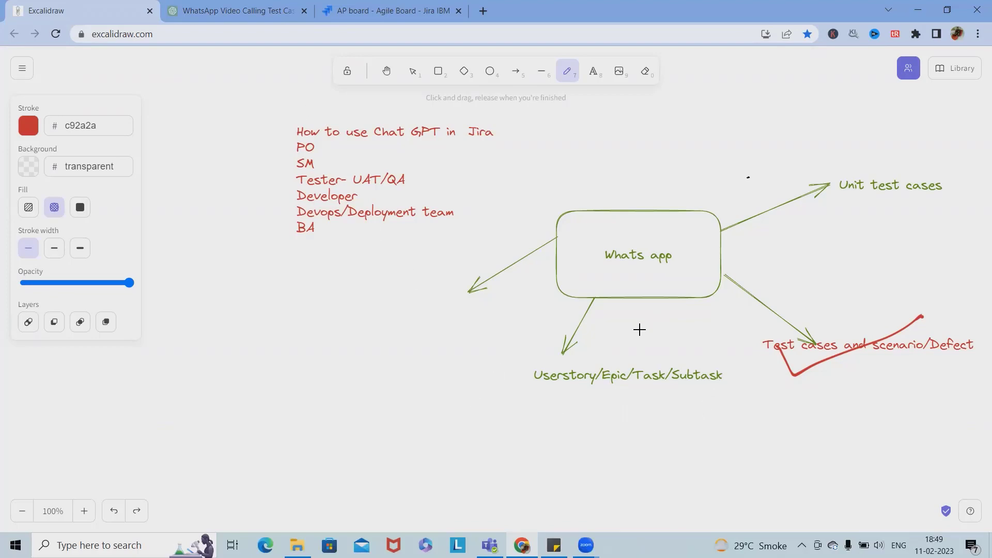
{"action": "key", "text": "ctrl+Tab"}
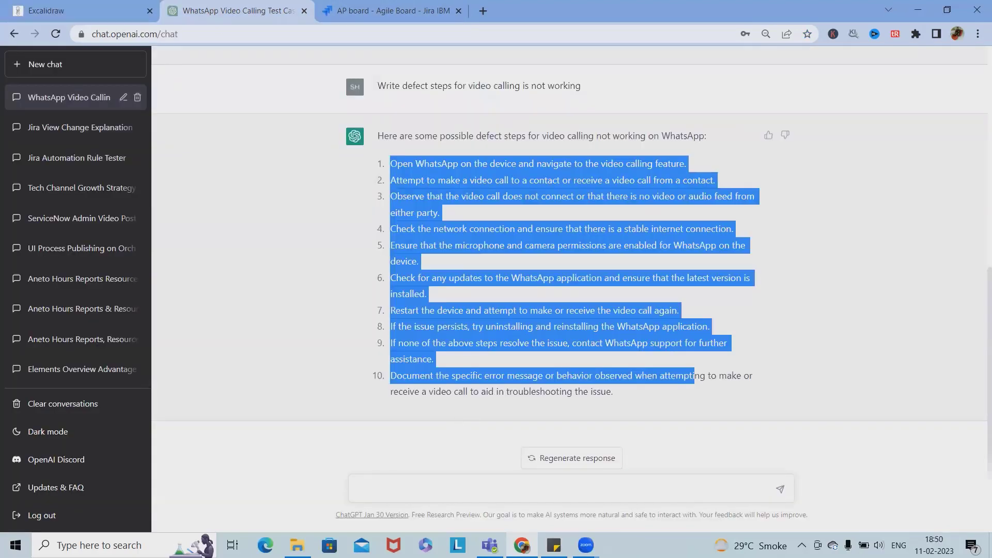
Step: Send ChatGPT the request 'list all the user story for whats app'
{"action": "left_click", "coordinate": [419, 487]}
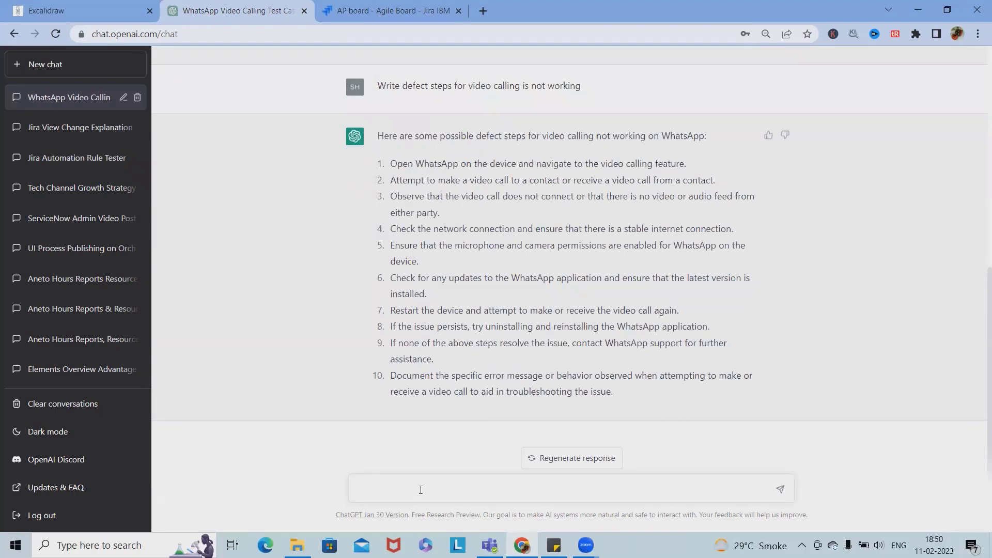
{"action": "type", "text": "U"}
{"action": "type", "text": "list al"}
{"action": "type", "text": "l the user "}
{"action": "type", "text": "story for"}
{"action": "type", "text": " video "}
{"action": "type", "text": "cal"}
{"action": "type", "text": "whats app"}
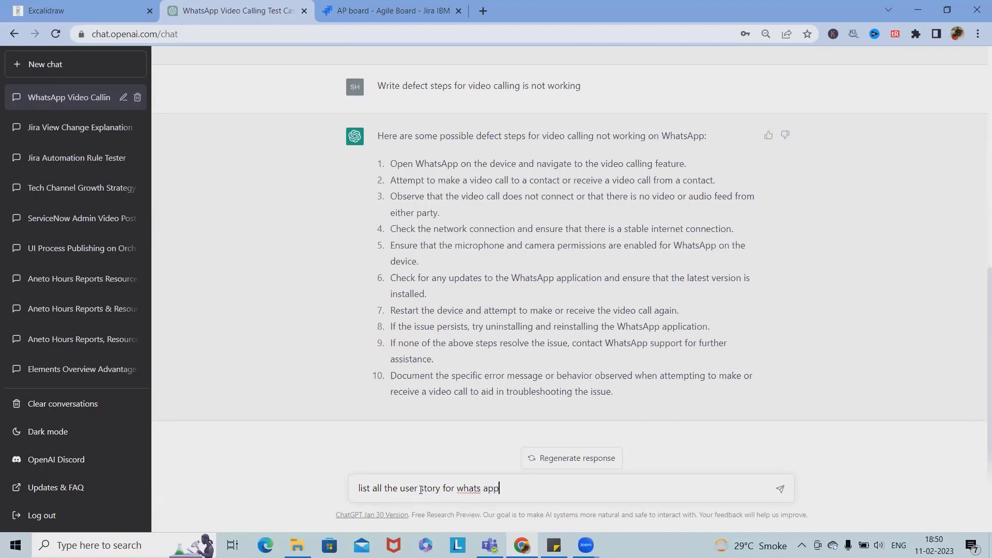
{"action": "key", "text": "Return"}
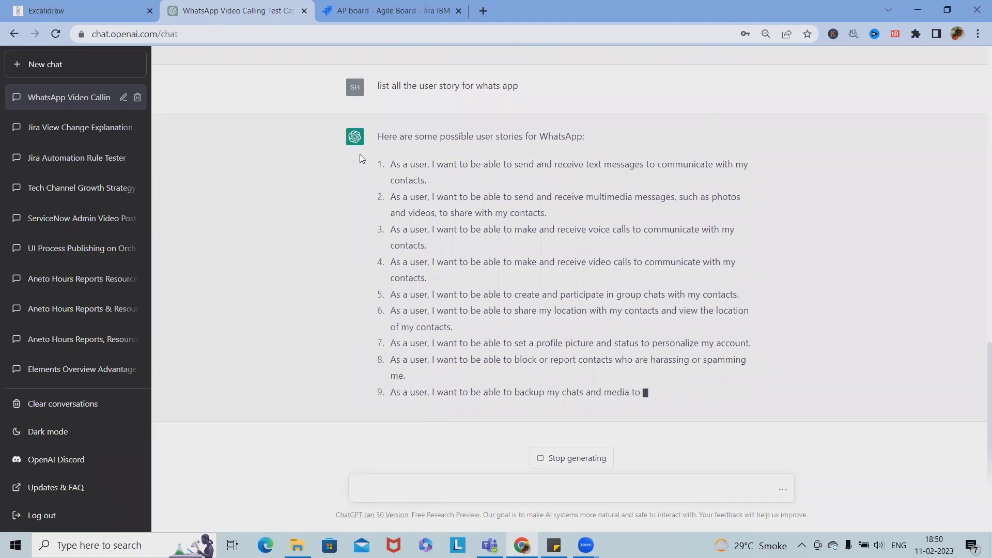
Step: Ask ChatGPT to 'Write down in detail user story of' the copied first user story
{"action": "left_click_drag", "start_coordinate": [391, 157], "coordinate": [438, 168]}
{"action": "key", "text": "ctrl+c"}
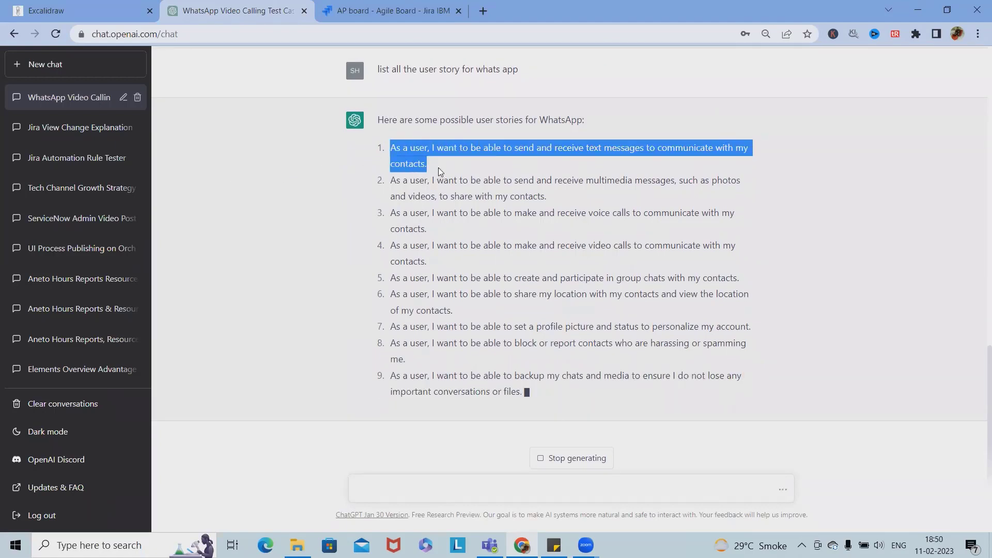
{"action": "left_click", "coordinate": [445, 483]}
{"action": "key", "text": "ctrl+v"}
{"action": "key", "text": "Home"}
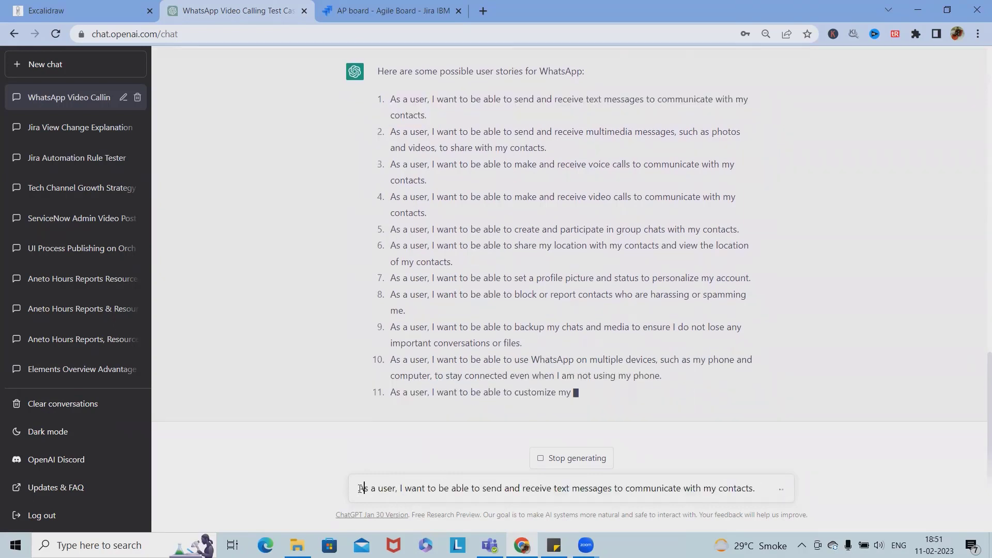
{"action": "type", "text": "Write "}
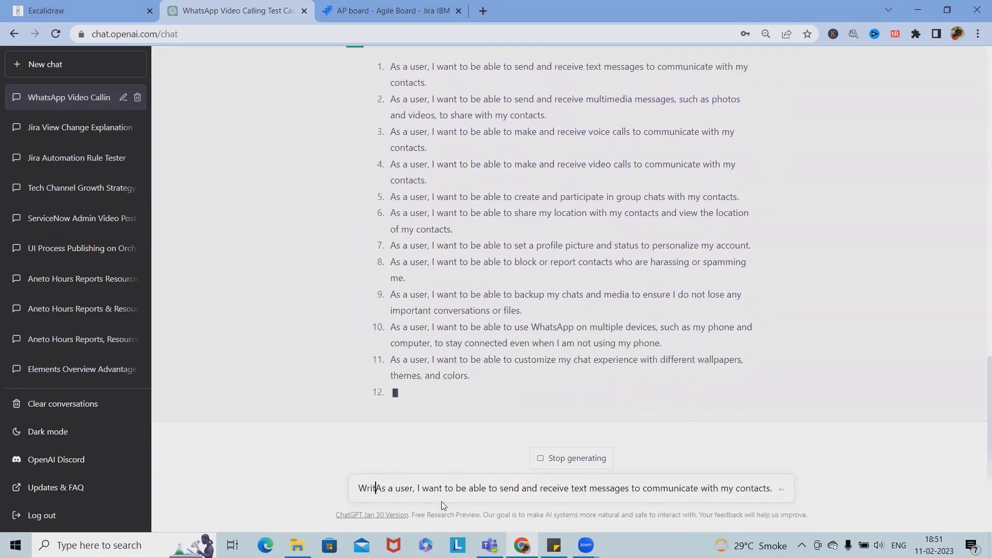
{"action": "type", "text": "down d"}
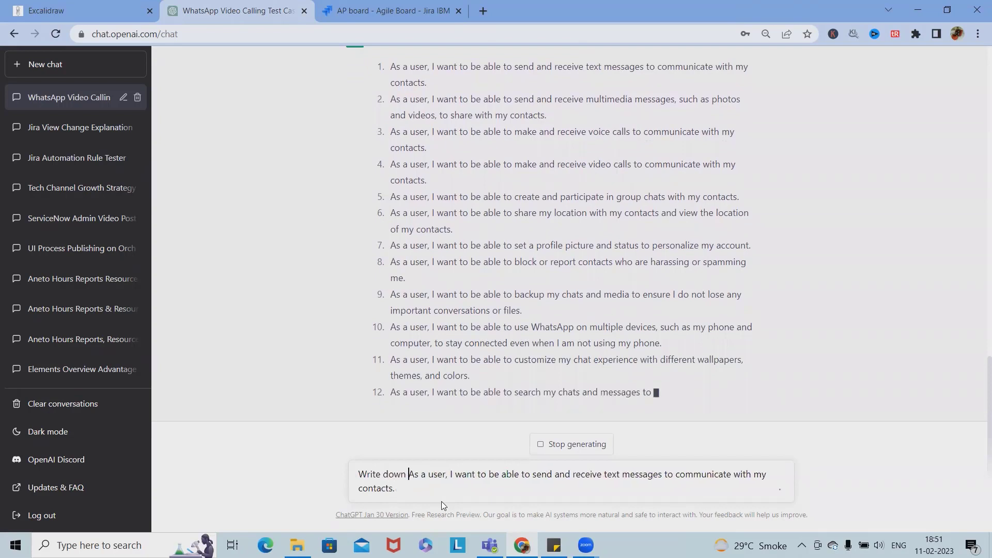
{"action": "type", "text": "etail"}
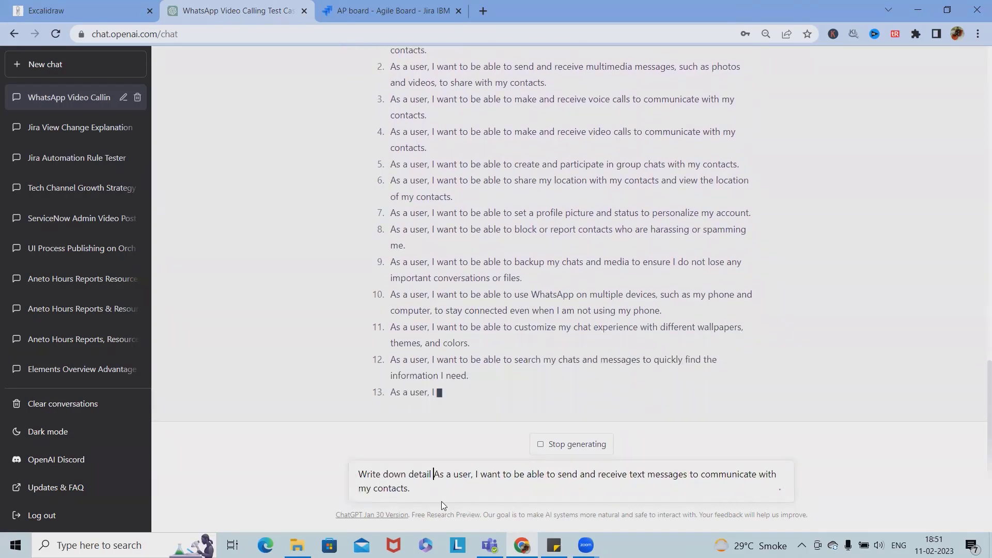
{"action": "key", "text": "BackSpace"}
{"action": "key", "text": "BackSpace"}
{"action": "key", "text": "BackSpace"}
{"action": "key", "text": "BackSpace"}
{"action": "key", "text": "BackSpace"}
{"action": "key", "text": "BackSpace"}
{"action": "key", "text": "BackSpace"}
{"action": "type", "text": "in "}
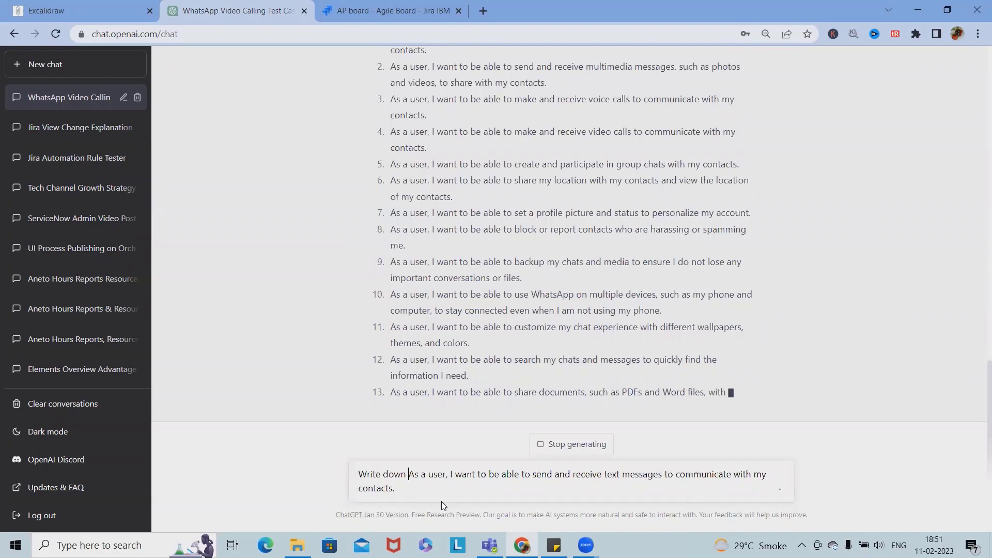
{"action": "type", "text": "detail "}
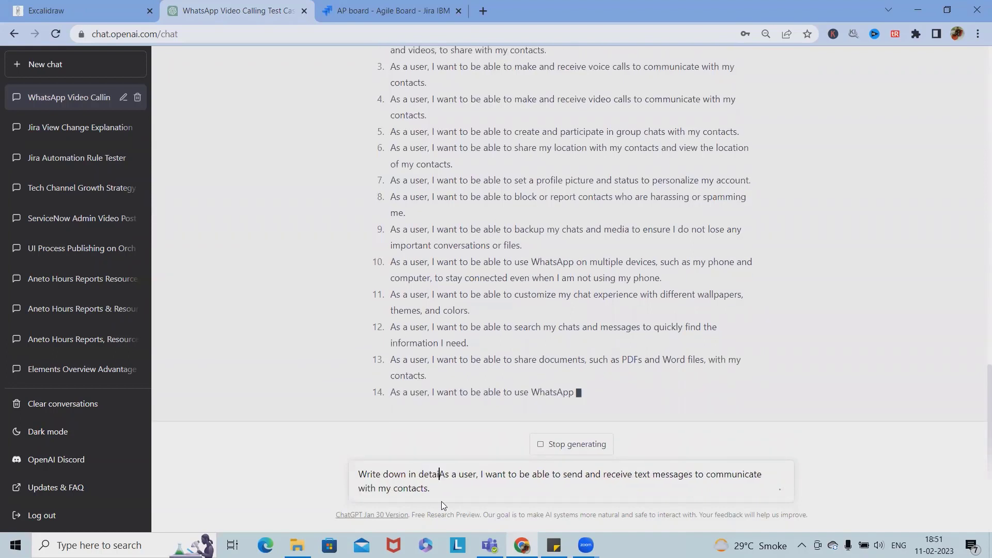
{"action": "type", "text": "user st"}
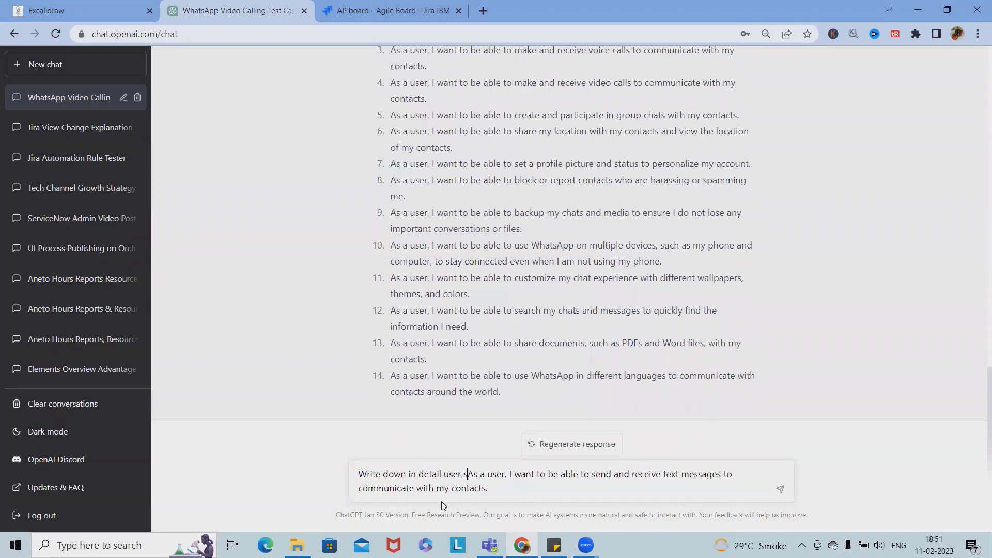
{"action": "type", "text": "ory of"}
{"action": "key", "text": "Return"}
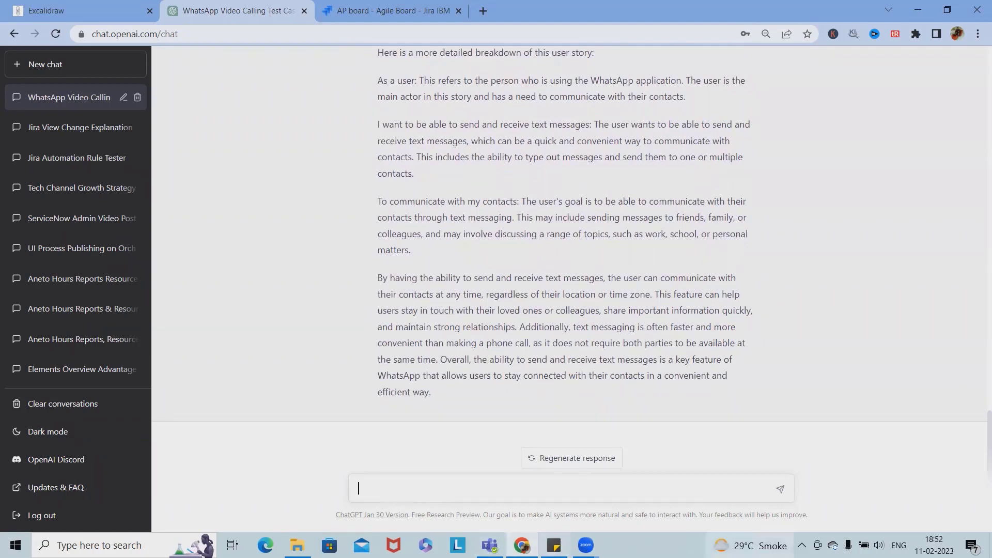
Step: Tick Userstory/Epic in red and write a red SM, circled, below the left arrow
{"action": "left_click", "coordinate": [102, 10]}
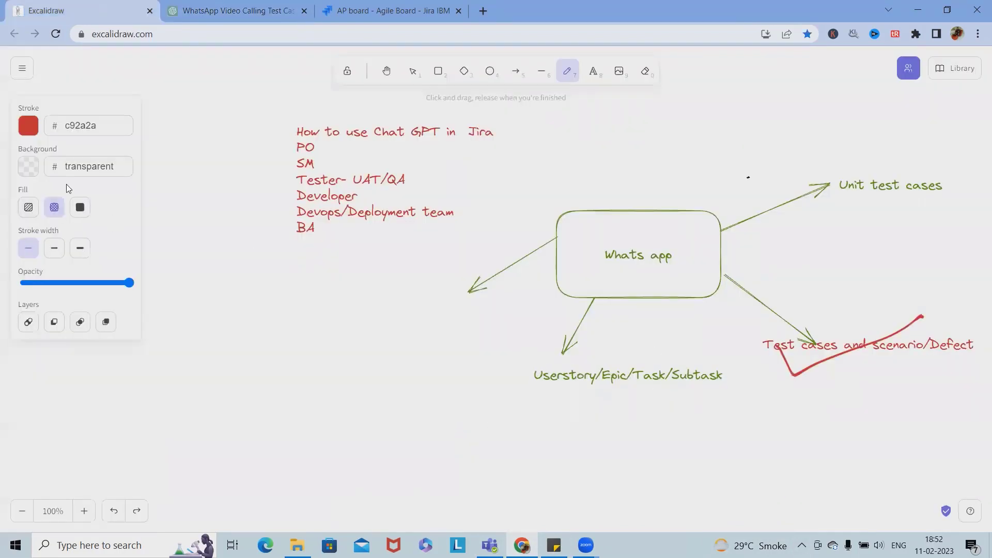
{"action": "left_click_drag", "start_coordinate": [562, 384], "coordinate": [641, 356]}
{"action": "left_click", "coordinate": [426, 300]}
{"action": "mouse_move", "coordinate": [427, 301]}
{"action": "left_mouse_down"}
{"action": "mouse_move", "coordinate": [429, 335]}
{"action": "mouse_move", "coordinate": [455, 309]}
{"action": "mouse_move", "coordinate": [486, 335]}
{"action": "left_mouse_up"}
{"action": "mouse_move", "coordinate": [445, 288]}
{"action": "left_mouse_down"}
{"action": "mouse_move", "coordinate": [514, 372]}
{"action": "mouse_move", "coordinate": [398, 270]}
{"action": "left_mouse_up"}
{"action": "left_click", "coordinate": [289, 17]}
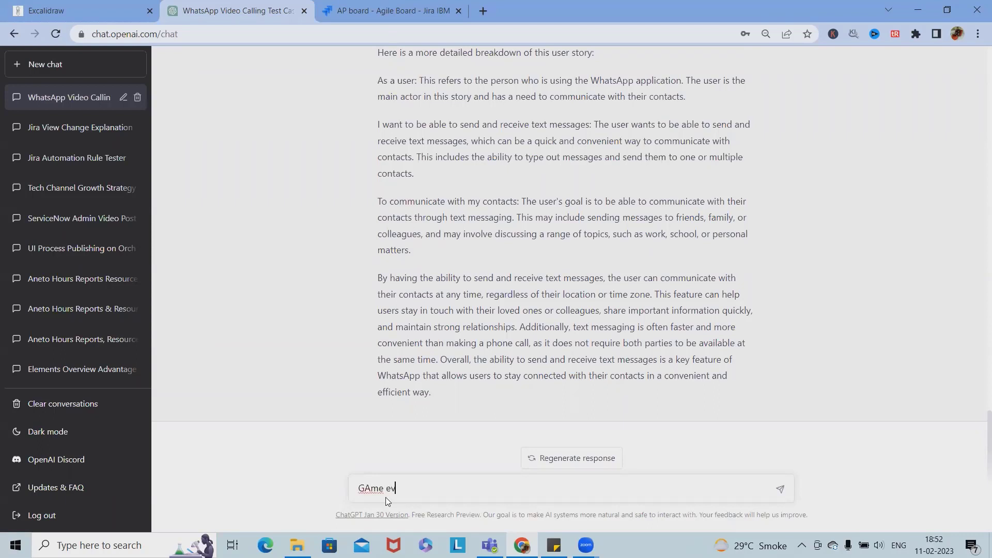
Step: Send 'GAme events for scrum team' and read the six game ideas returned
{"action": "type", "text": "ts for scrum team"}
{"action": "key", "text": "Return"}
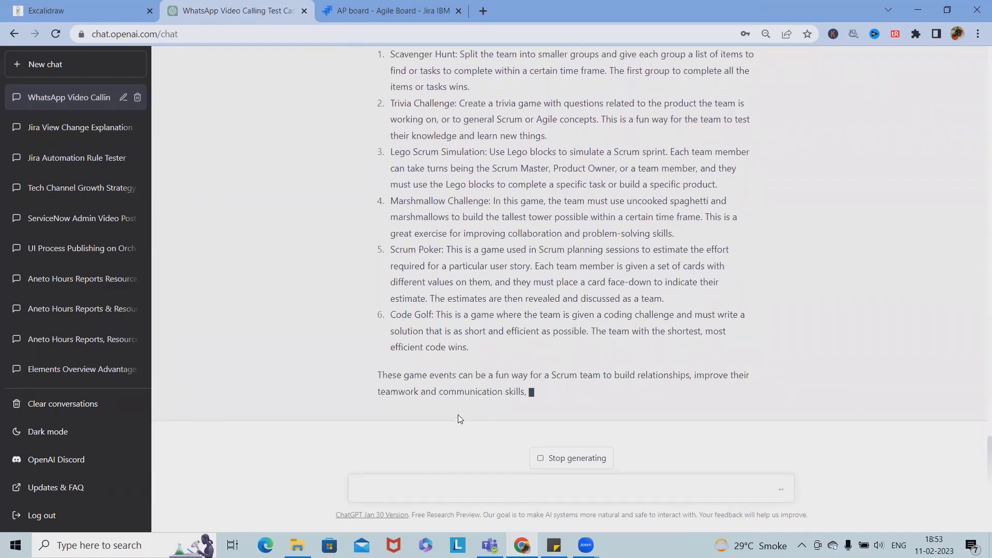
{"action": "scroll", "coordinate": [397, 192], "scroll_direction": "up", "scroll_amount": 3}
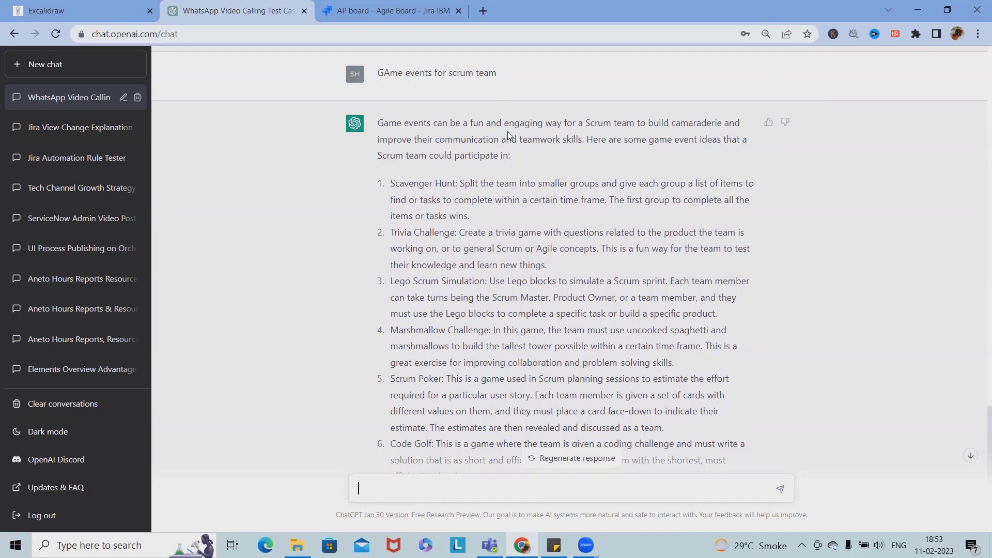
Step: Switch the pen to green, tick the circled SM and loop around 'Unit test cases'
{"action": "left_click", "coordinate": [64, 10]}
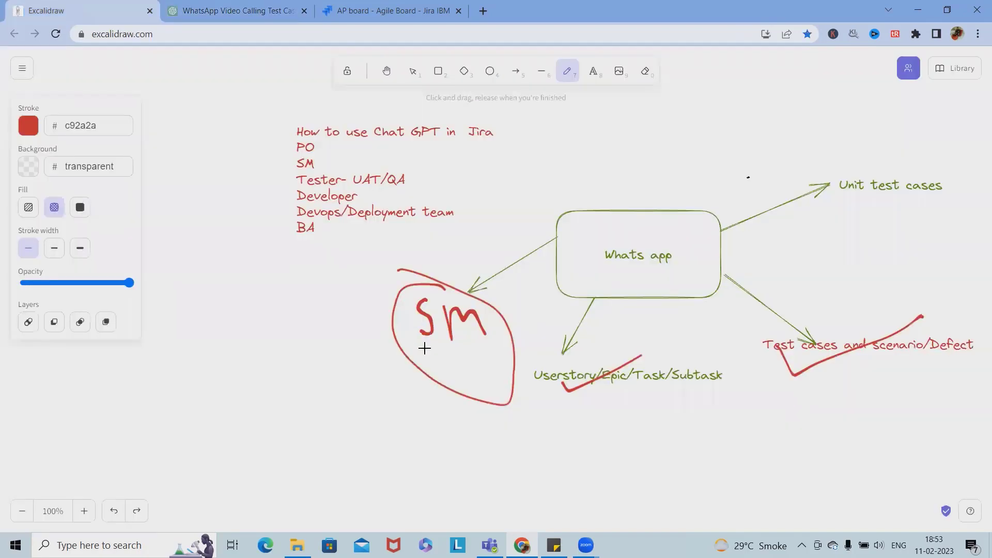
{"action": "left_click", "coordinate": [29, 130]}
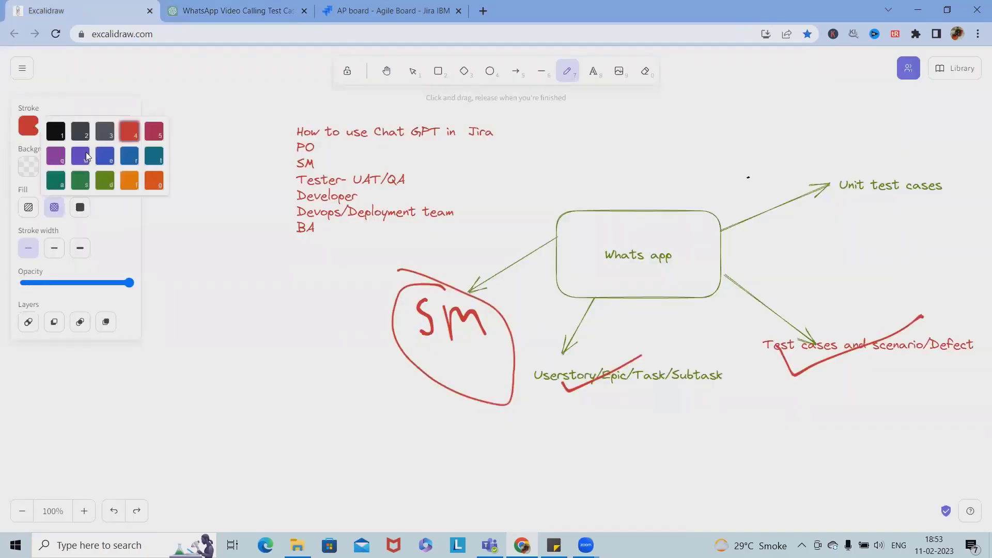
{"action": "left_click", "coordinate": [104, 180]}
{"action": "left_click_drag", "start_coordinate": [337, 332], "coordinate": [485, 331]}
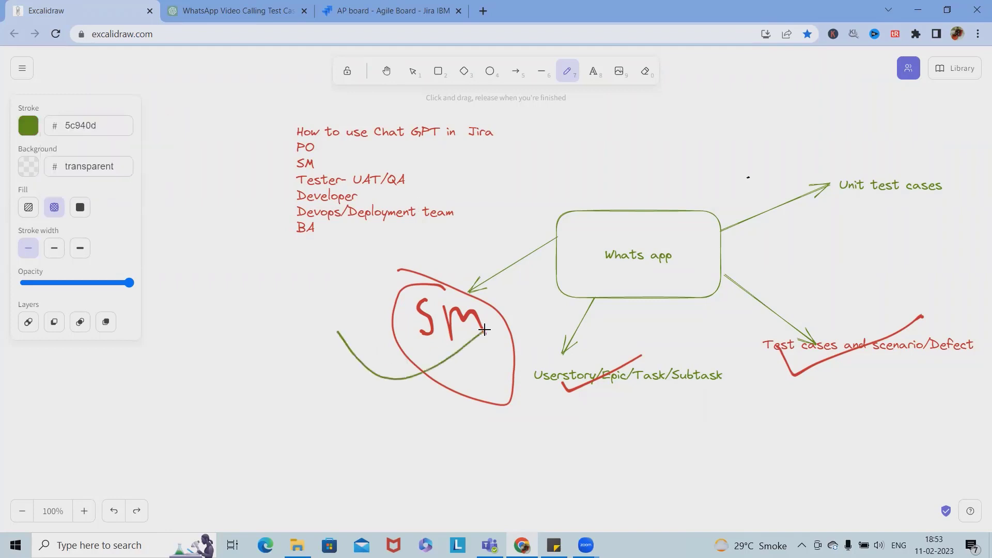
{"action": "mouse_move", "coordinate": [887, 150]}
{"action": "left_mouse_down"}
{"action": "mouse_move", "coordinate": [830, 155]}
{"action": "mouse_move", "coordinate": [906, 201]}
{"action": "mouse_move", "coordinate": [887, 150]}
{"action": "mouse_move", "coordinate": [850, 161]}
{"action": "left_mouse_up"}
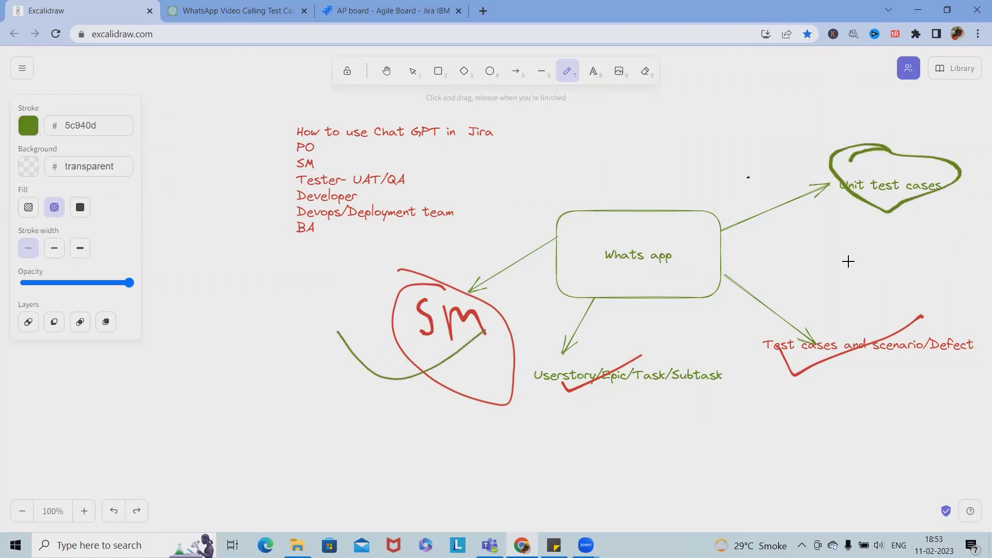